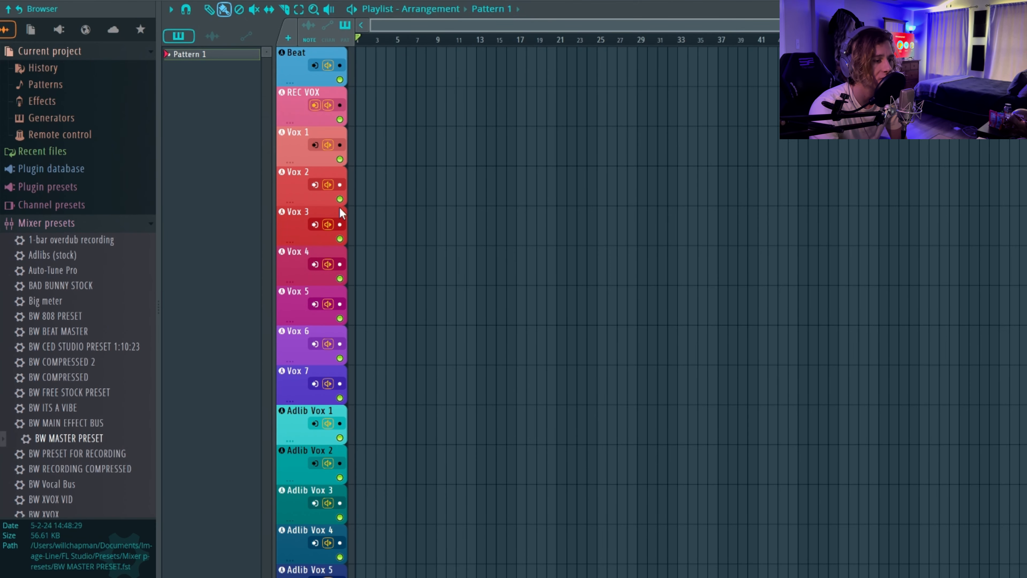
Step: Look over the playlist's vocal and adlib tracks, and inspect the REC VOX and Master effect chains in the mixer
{"action": "scroll", "coordinate": [316, 450], "scroll_direction": "down", "scroll_amount": 5}
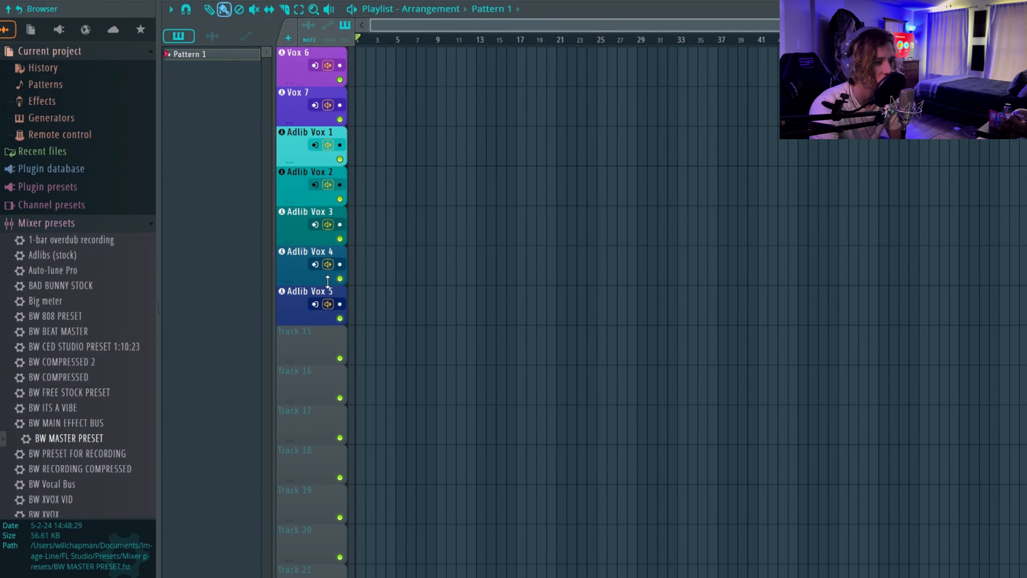
{"action": "scroll", "coordinate": [327, 238], "scroll_direction": "up", "scroll_amount": 5}
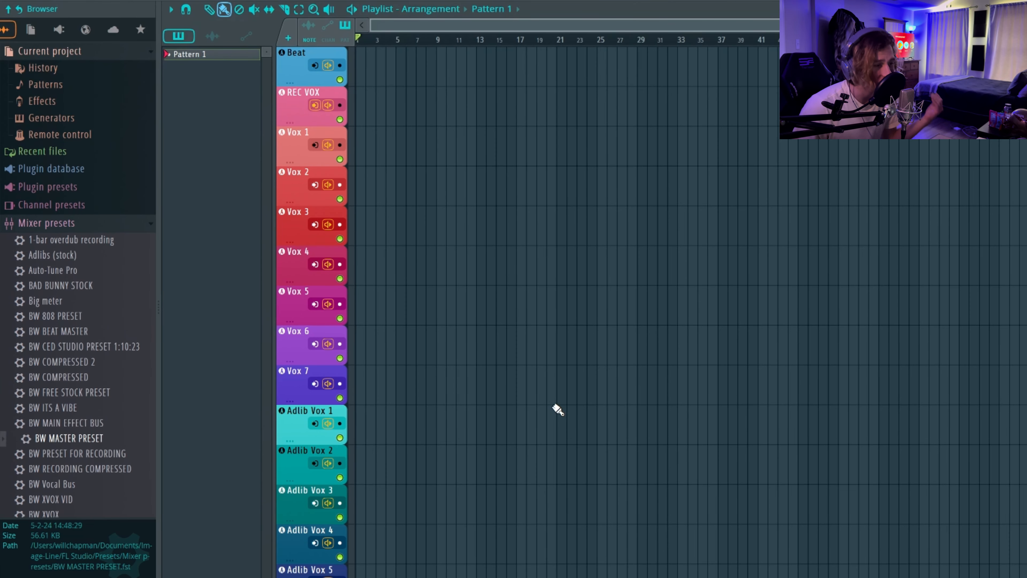
{"action": "key", "text": "F9"}
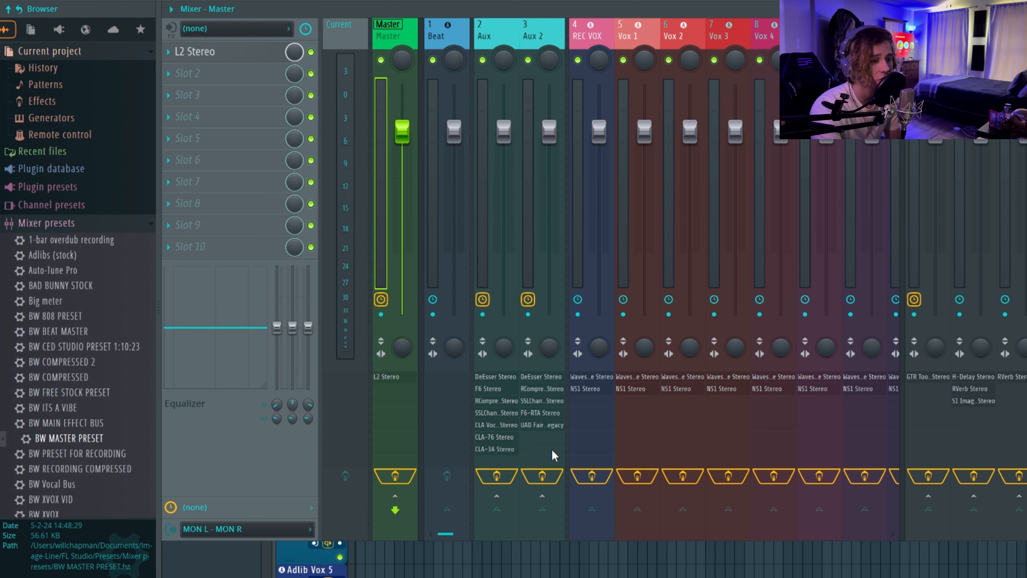
{"action": "left_click", "coordinate": [607, 35]}
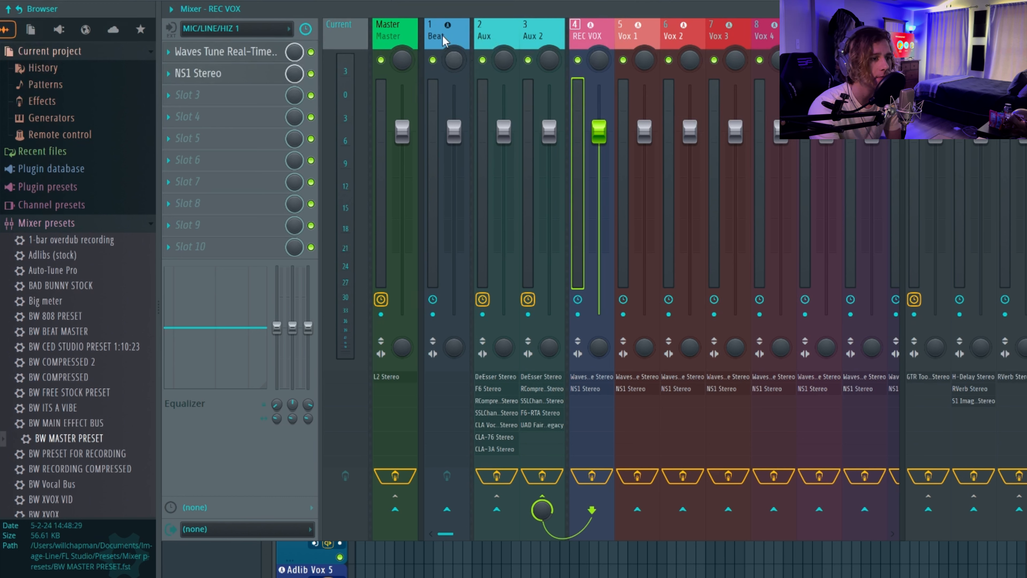
{"action": "left_click", "coordinate": [407, 40]}
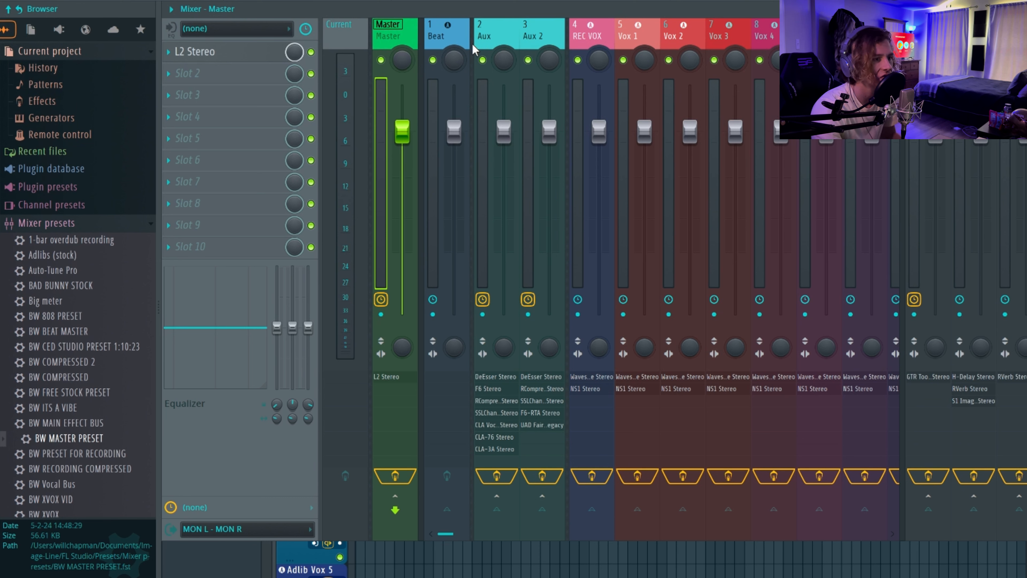
Step: Inspect the routing and effects of the Adlib Vox 1 mixer track and the send inserts 17 and 18
{"action": "scroll", "coordinate": [718, 34], "scroll_direction": "down", "scroll_amount": 3}
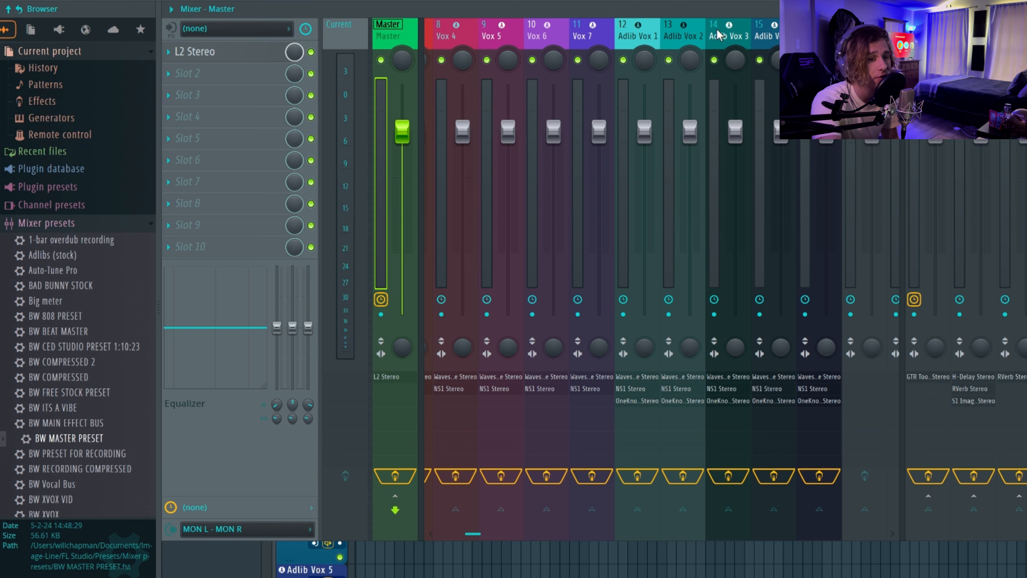
{"action": "left_click", "coordinate": [637, 36]}
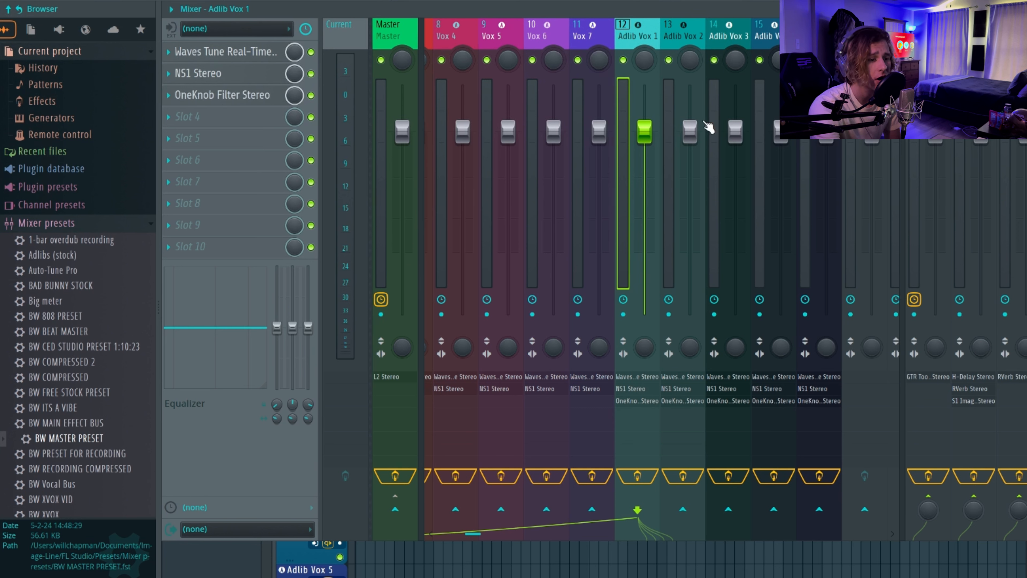
{"action": "left_click", "coordinate": [929, 45]}
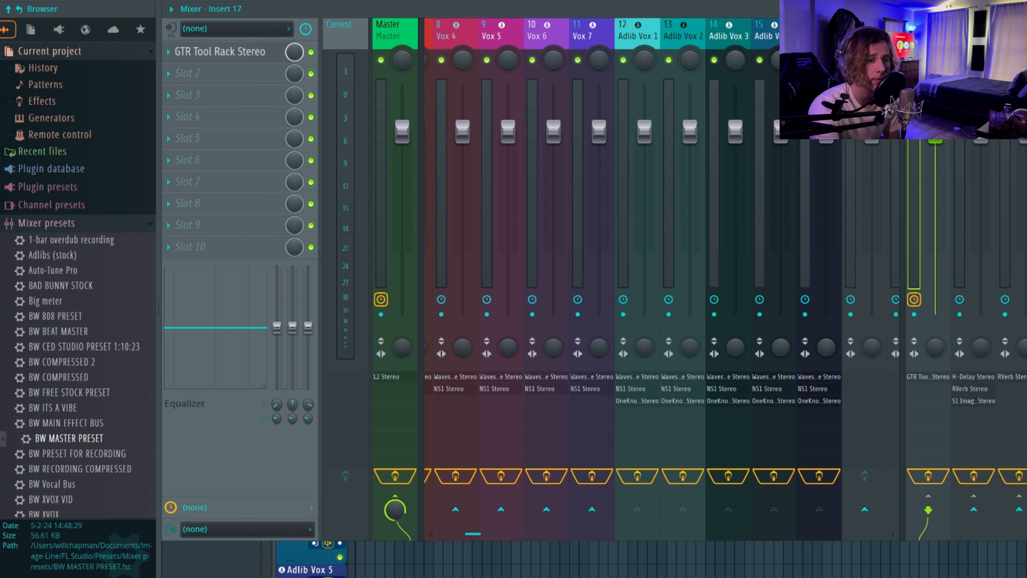
{"action": "left_click", "coordinate": [974, 44]}
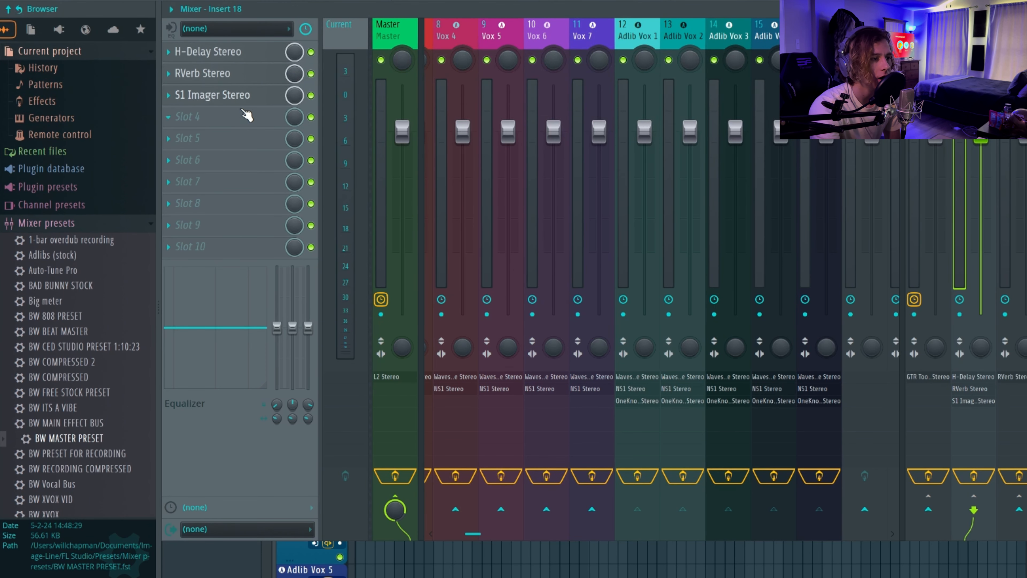
Step: Switch to the Pro Tools session and examine its beat stems, lead and dup vocal tracks, and their clips
{"action": "scroll", "coordinate": [602, 33], "scroll_direction": "left", "scroll_amount": 5}
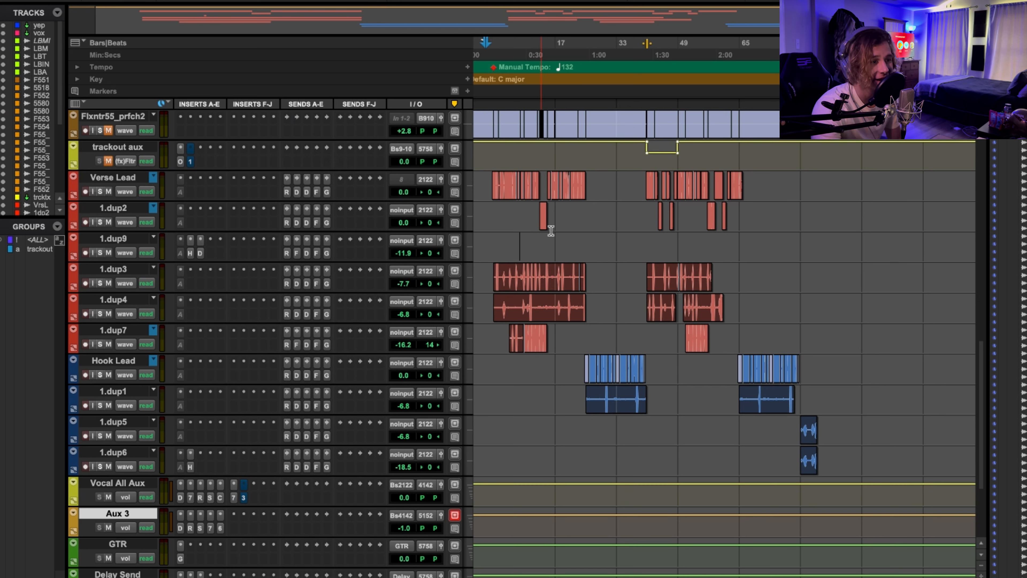
{"action": "scroll", "coordinate": [574, 242], "scroll_direction": "up", "scroll_amount": 2}
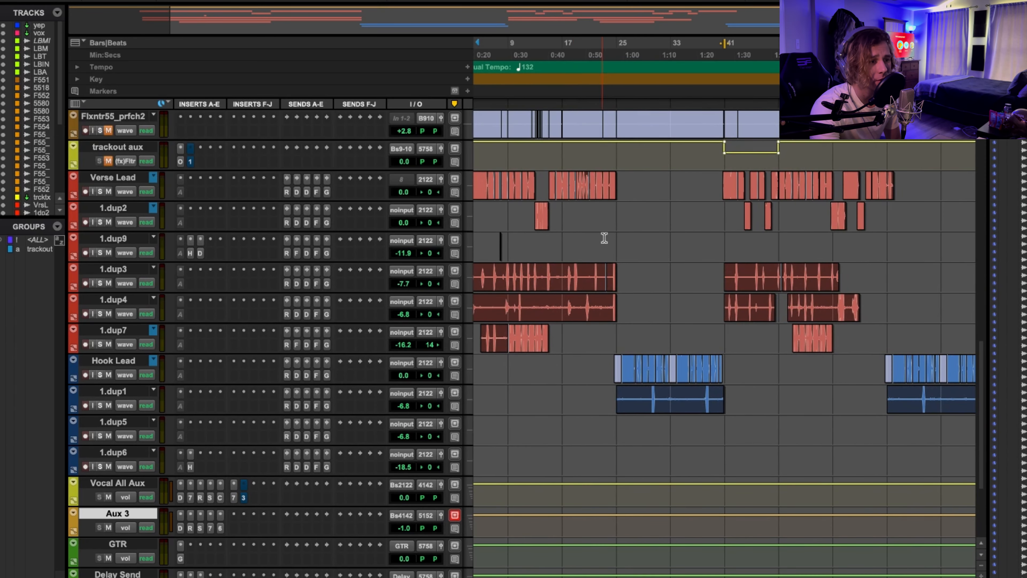
{"action": "scroll", "coordinate": [605, 238], "scroll_direction": "left", "scroll_amount": 3}
{"action": "scroll", "coordinate": [605, 238], "scroll_direction": "up", "scroll_amount": 5}
{"action": "scroll", "coordinate": [605, 238], "scroll_direction": "down", "scroll_amount": 6}
{"action": "scroll", "coordinate": [604, 238], "scroll_direction": "up", "scroll_amount": 7}
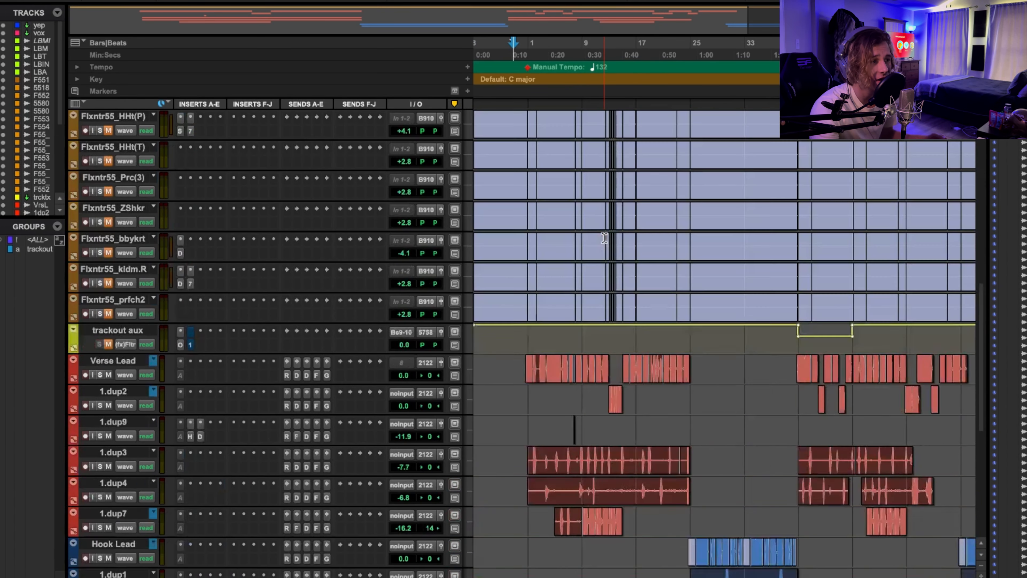
{"action": "scroll", "coordinate": [605, 238], "scroll_direction": "up", "scroll_amount": 6}
{"action": "scroll", "coordinate": [323, 184], "scroll_direction": "up", "scroll_amount": 9}
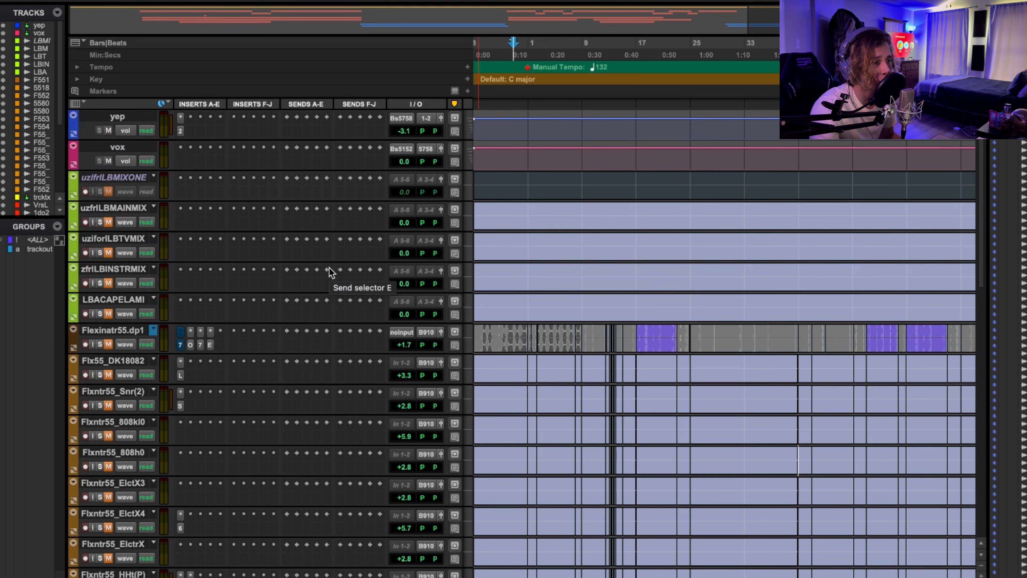
{"action": "scroll", "coordinate": [496, 405], "scroll_direction": "down", "scroll_amount": 5}
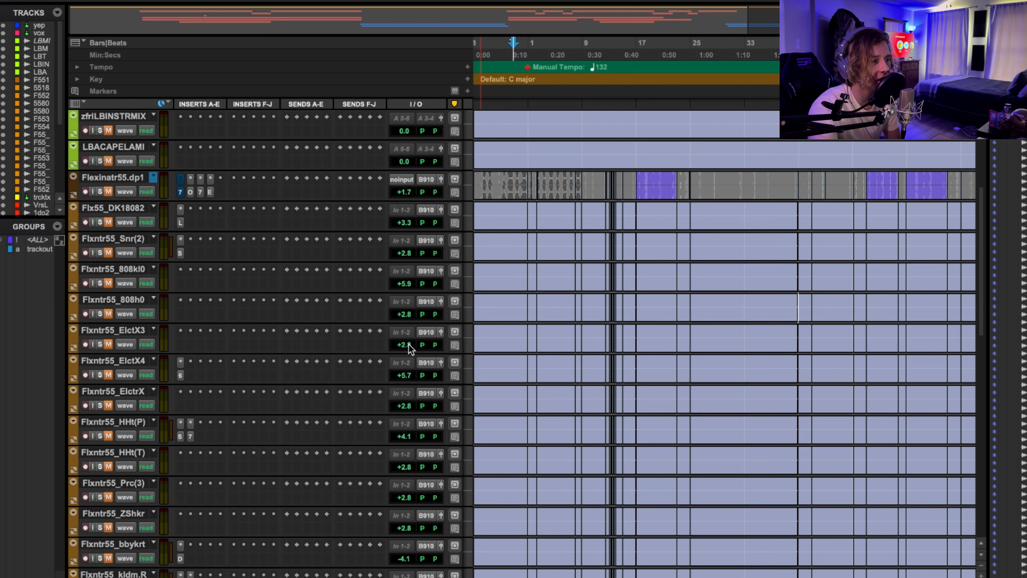
{"action": "scroll", "coordinate": [408, 344], "scroll_direction": "down", "scroll_amount": 5}
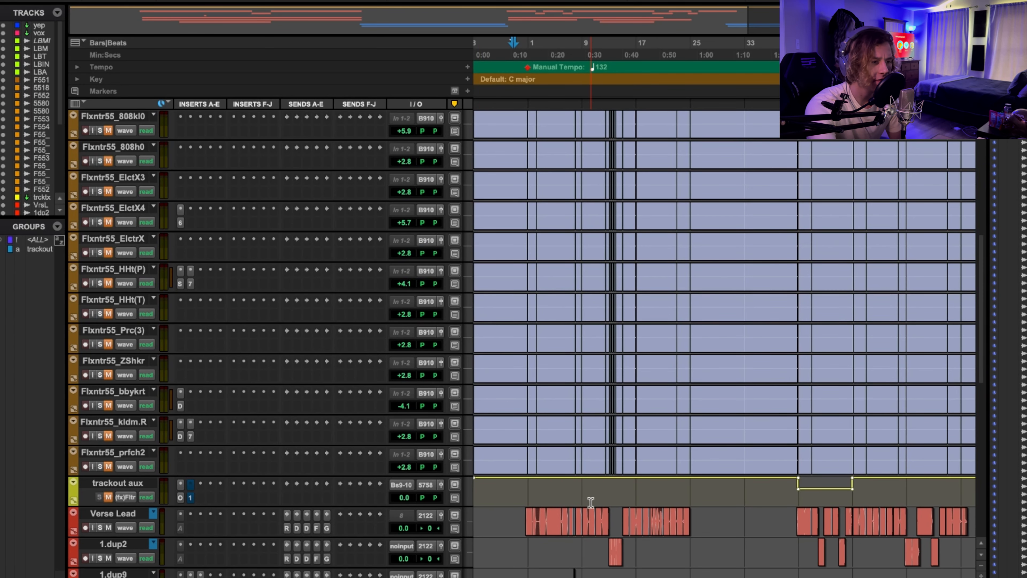
{"action": "scroll", "coordinate": [592, 502], "scroll_direction": "down", "scroll_amount": 9}
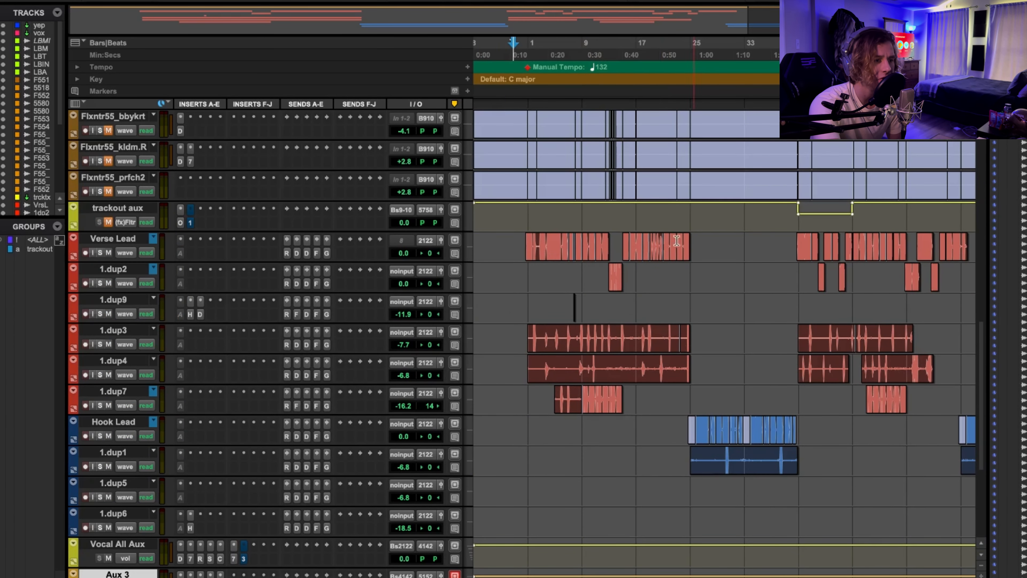
Step: Play back the start of the first verse and check the AutoTune insert on the Verse Lead track
{"action": "left_click", "coordinate": [530, 59]}
{"action": "key", "text": "space"}
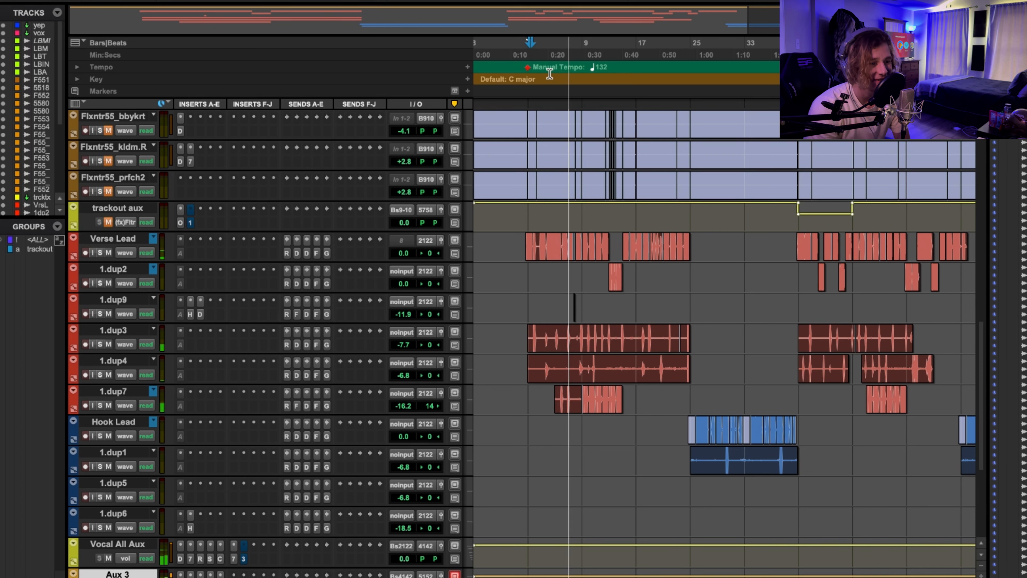
{"action": "key", "text": "space"}
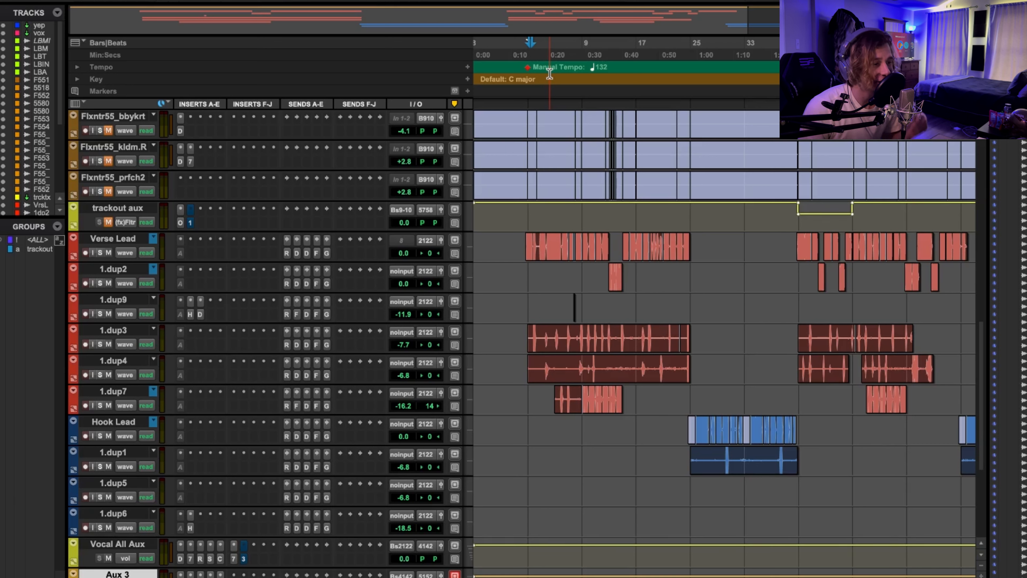
{"action": "left_click", "coordinate": [180, 253]}
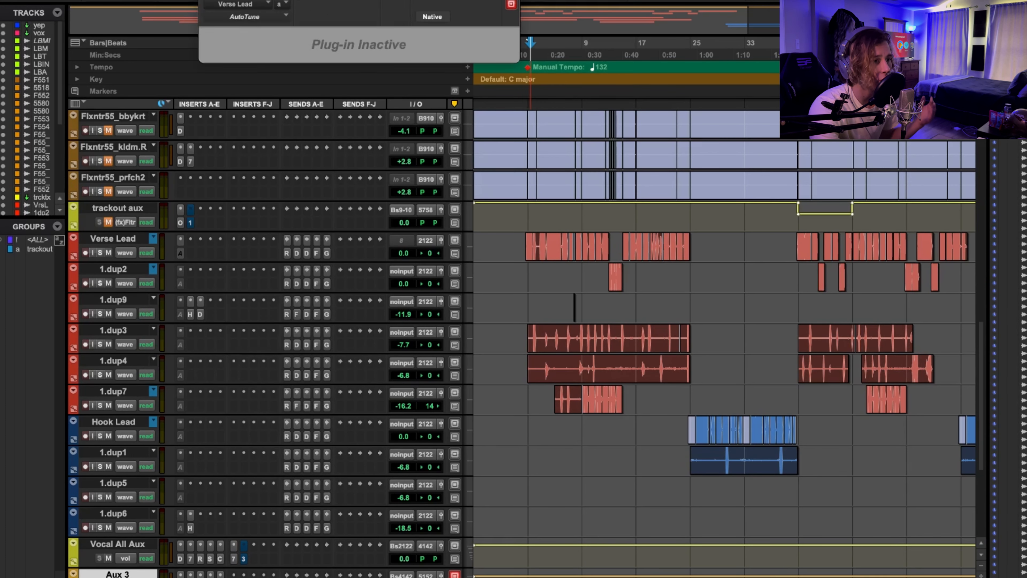
{"action": "left_click", "coordinate": [205, 0]}
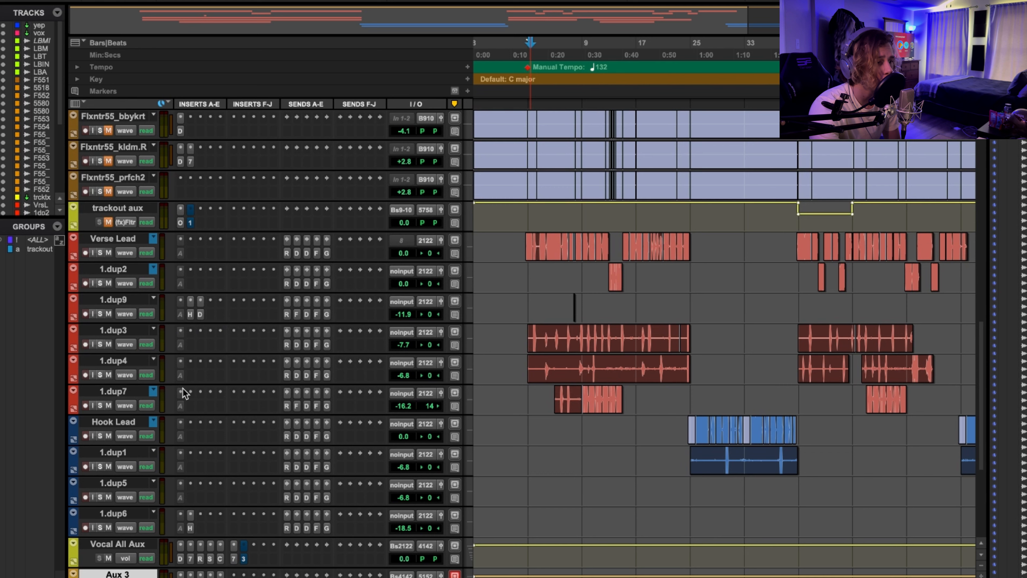
Step: Review the DeEsser, EQ3 7-Band and RCompressor settings on the Vocal All Aux track, closing each plug-in window
{"action": "scroll", "coordinate": [237, 251], "scroll_direction": "down", "scroll_amount": 5}
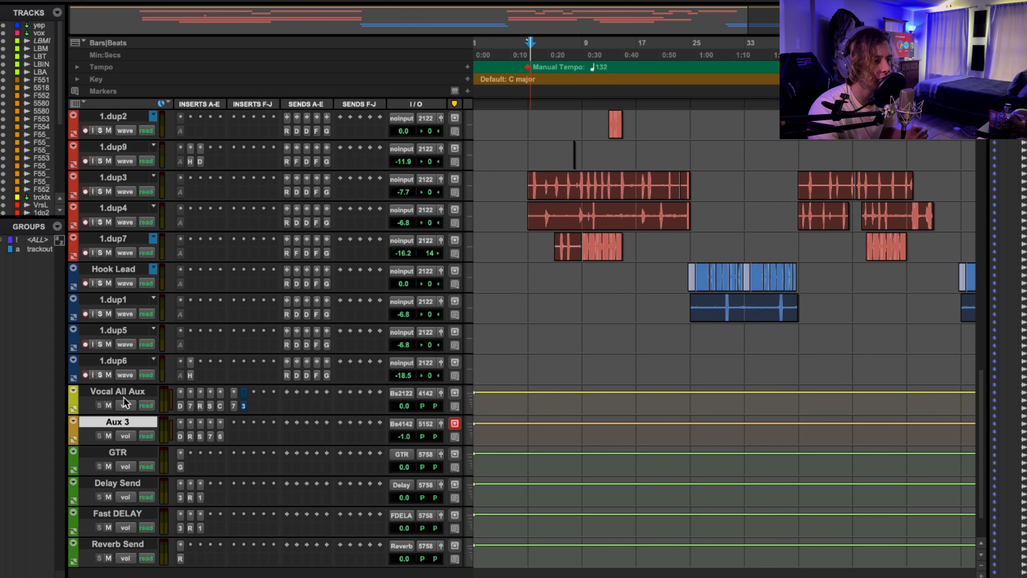
{"action": "left_click", "coordinate": [180, 406]}
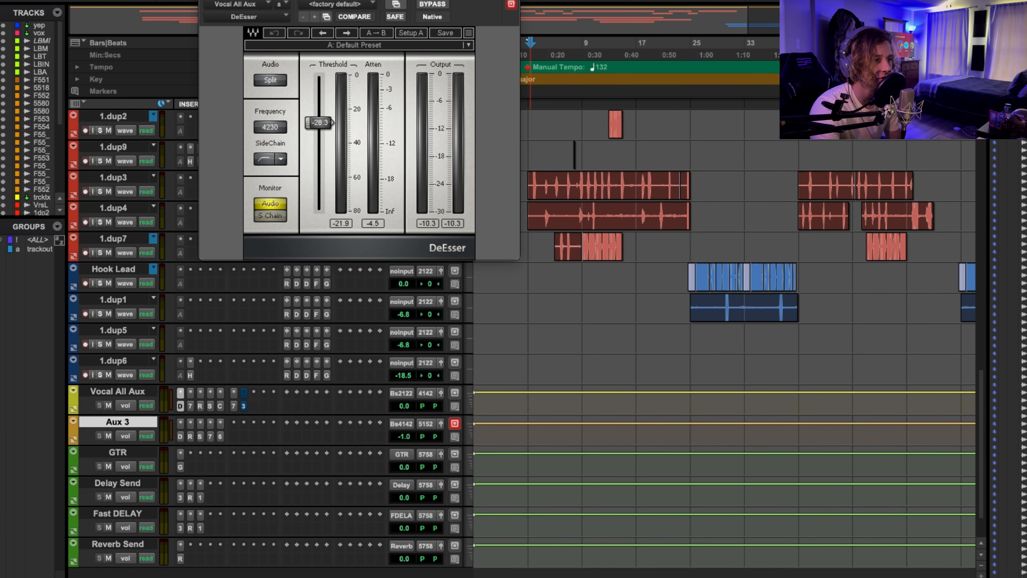
{"action": "left_click", "coordinate": [181, 406]}
{"action": "left_click", "coordinate": [190, 405]}
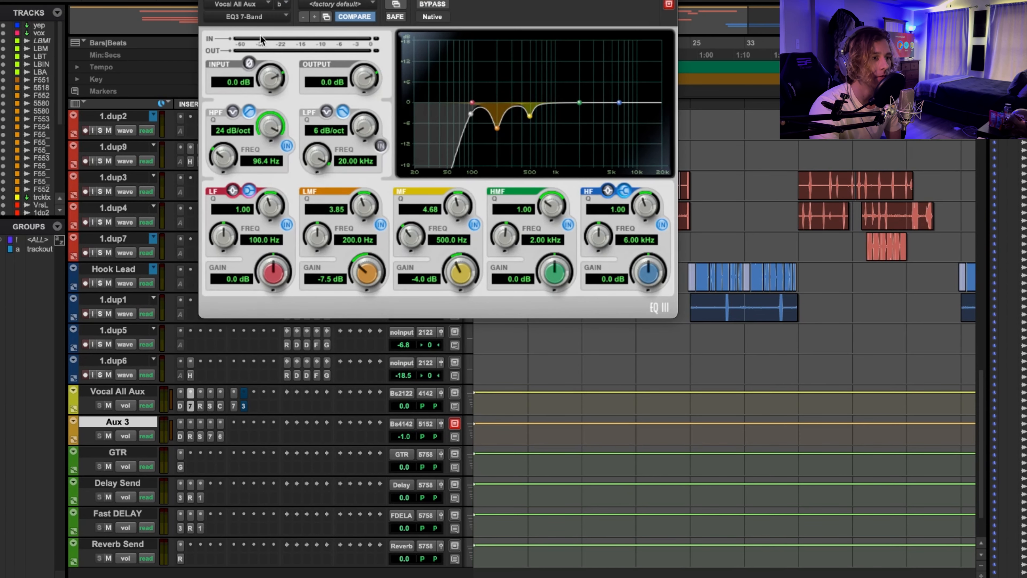
{"action": "left_click", "coordinate": [206, 0]}
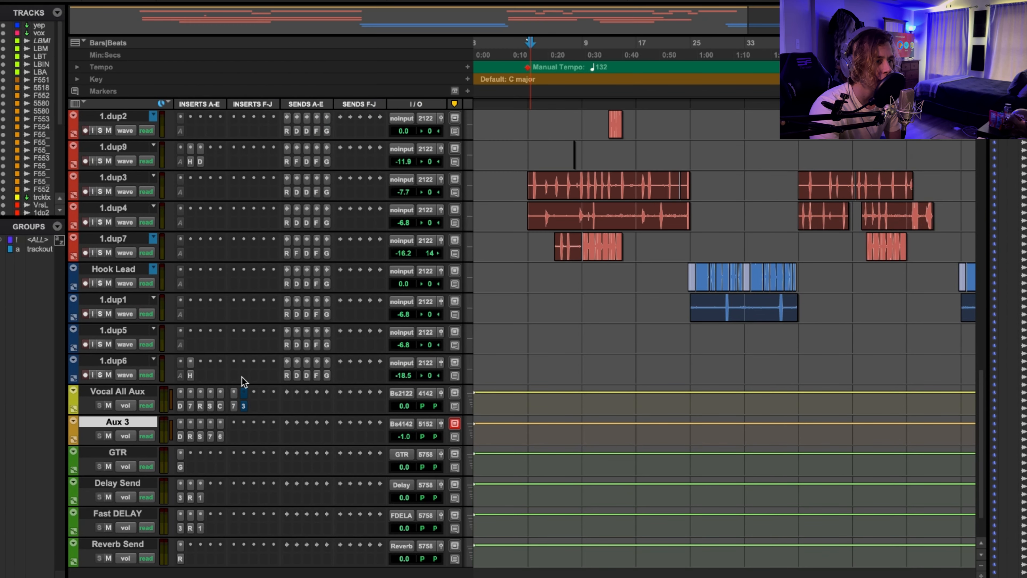
{"action": "left_click", "coordinate": [200, 406]}
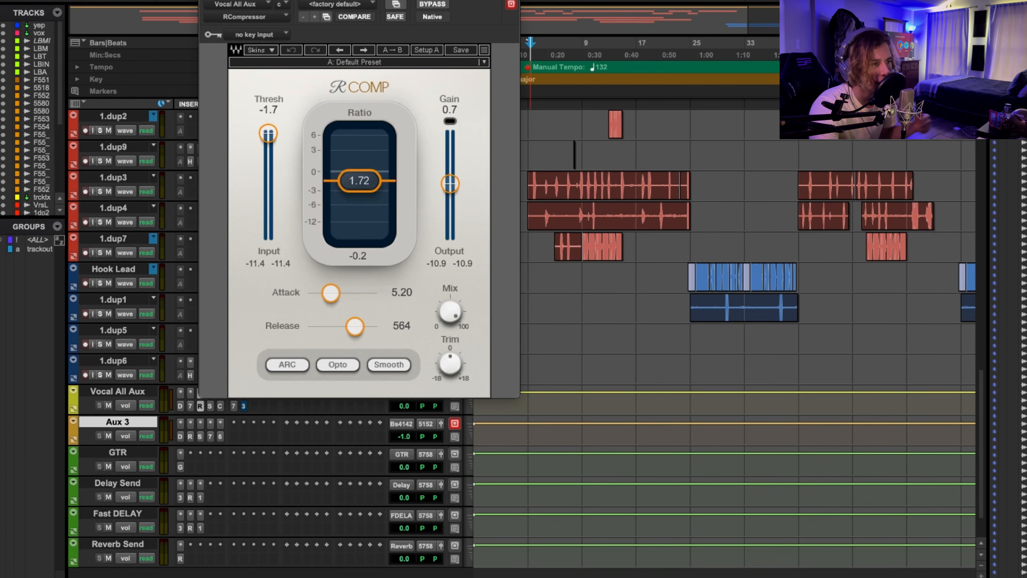
{"action": "left_click", "coordinate": [205, 0]}
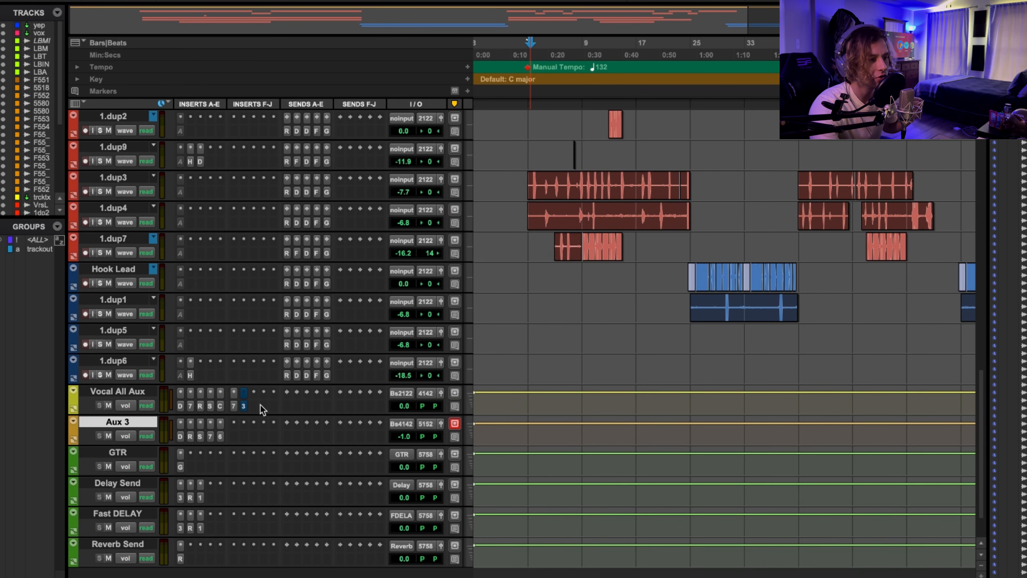
Step: Review the vocal tracks' inserts and the DeEsser settings on the Aux 3 track
{"action": "scroll", "coordinate": [283, 249], "scroll_direction": "up", "scroll_amount": 7}
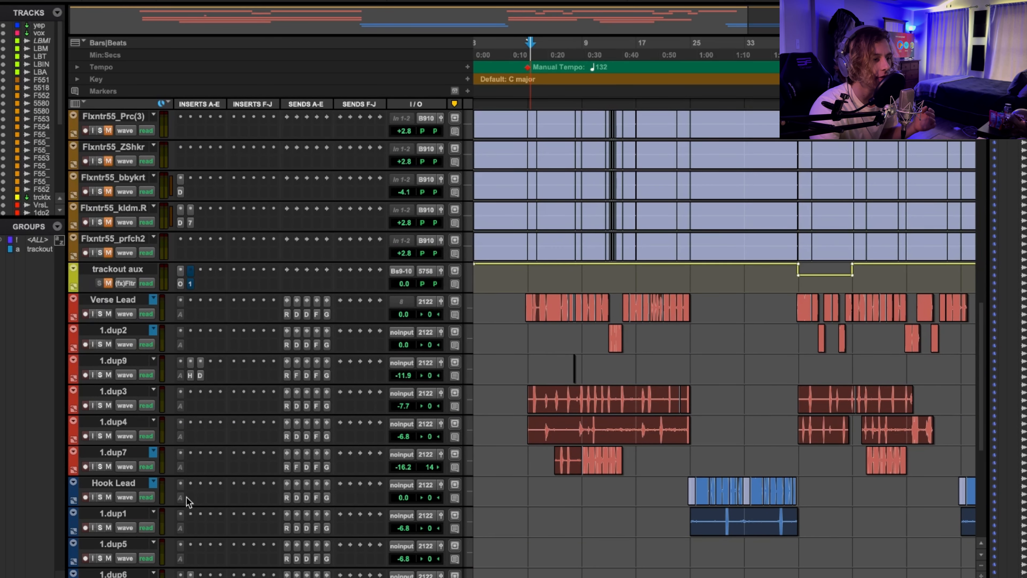
{"action": "scroll", "coordinate": [186, 497], "scroll_direction": "down", "scroll_amount": 4}
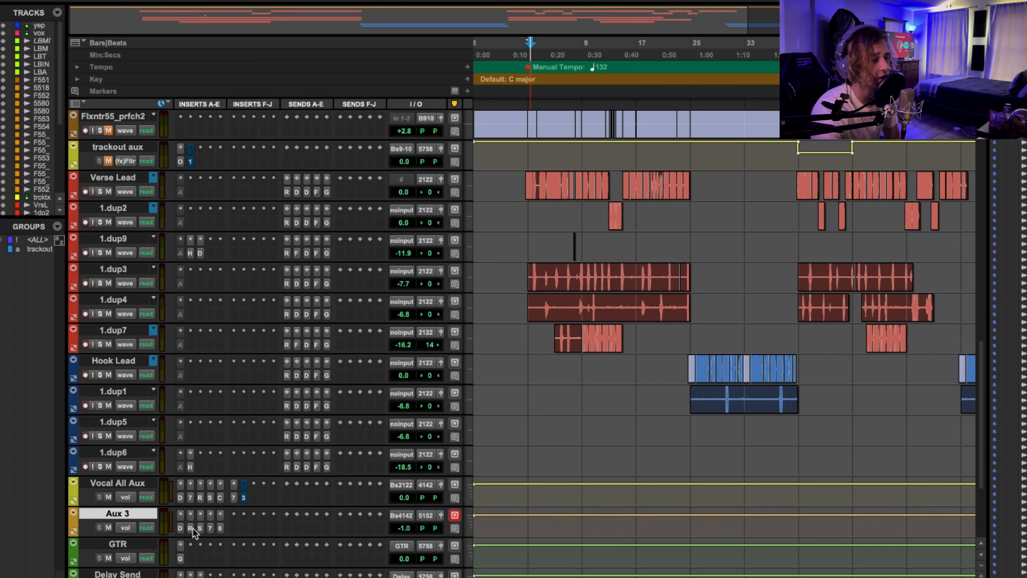
{"action": "left_click", "coordinate": [180, 528]}
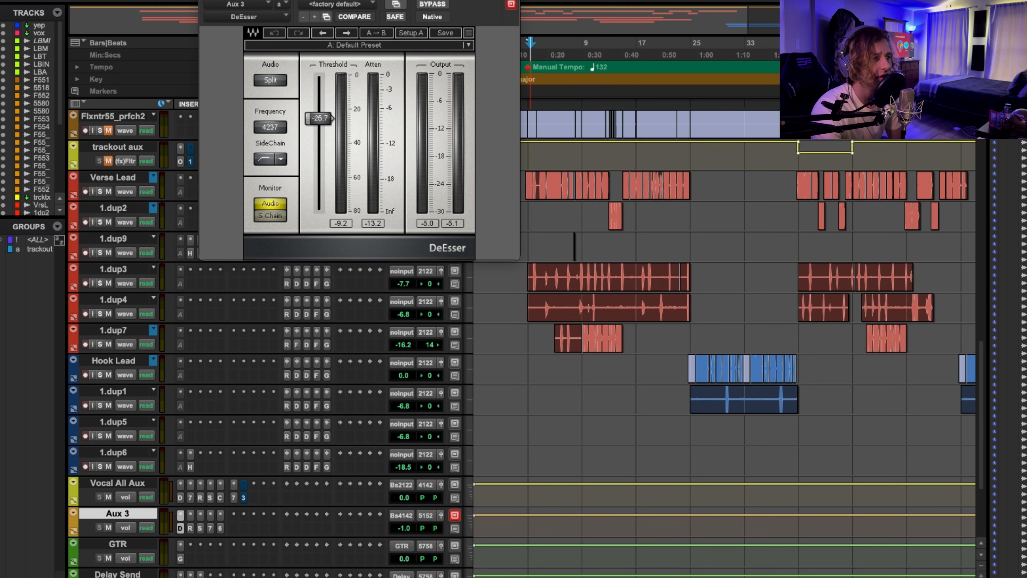
{"action": "left_click", "coordinate": [180, 528]}
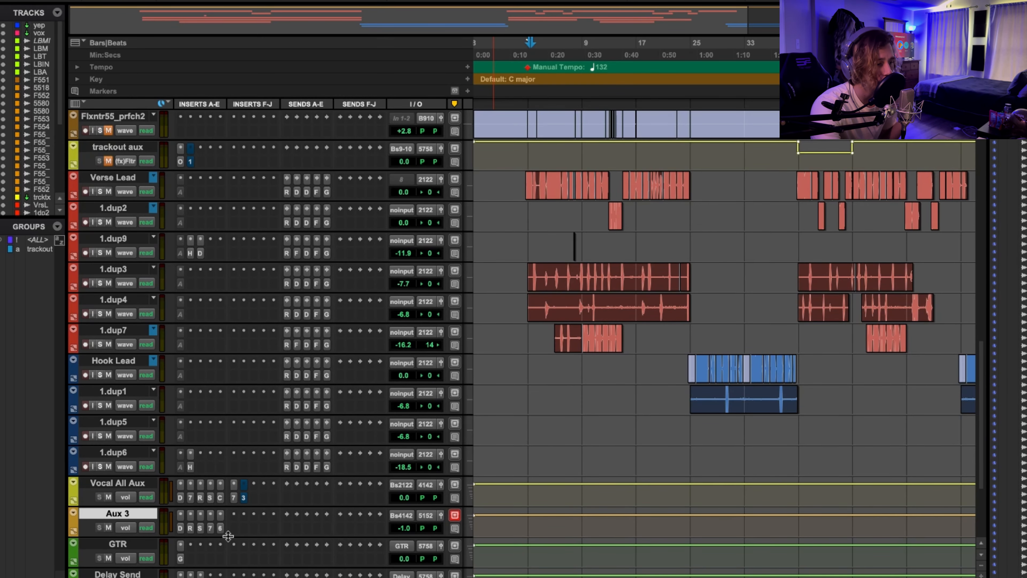
Step: Look over the aux and send tracks, and check the RVerb settings on the Fast DELAY track
{"action": "scroll", "coordinate": [219, 522], "scroll_direction": "down", "scroll_amount": 5}
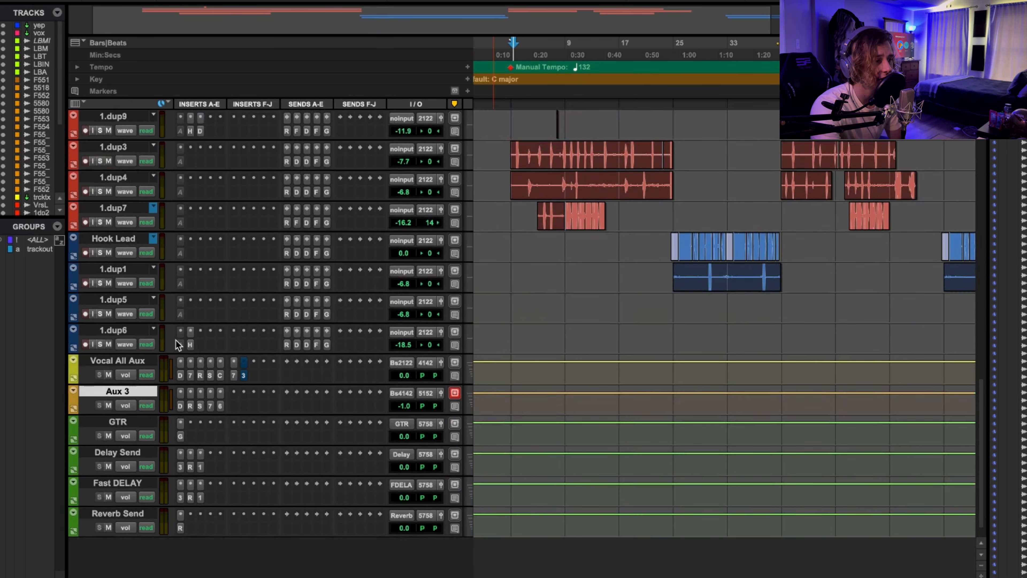
{"action": "scroll", "coordinate": [176, 341], "scroll_direction": "up", "scroll_amount": 15}
{"action": "scroll", "coordinate": [176, 341], "scroll_direction": "down", "scroll_amount": 10}
{"action": "scroll", "coordinate": [176, 340], "scroll_direction": "down", "scroll_amount": 5}
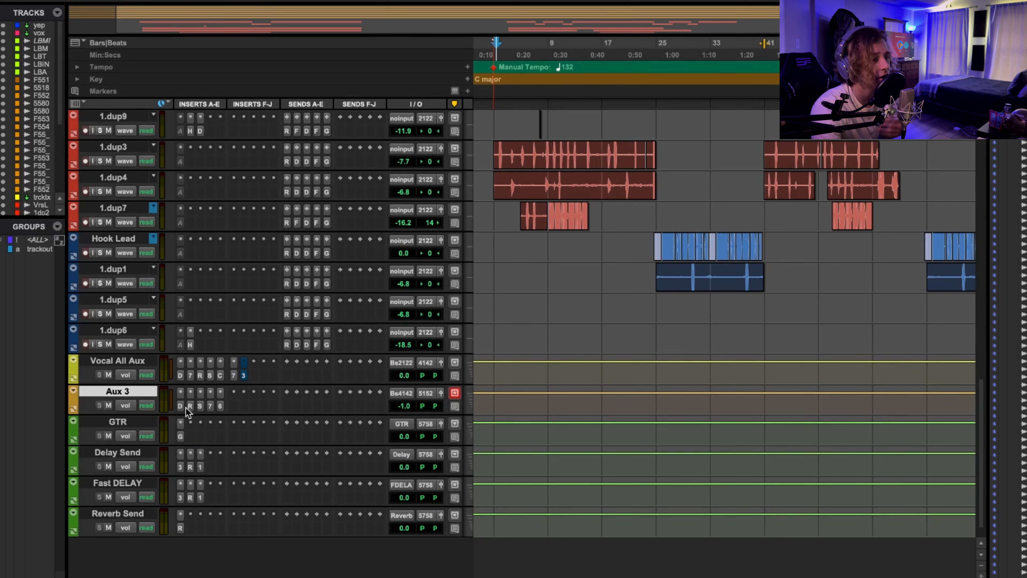
{"action": "key", "text": "space"}
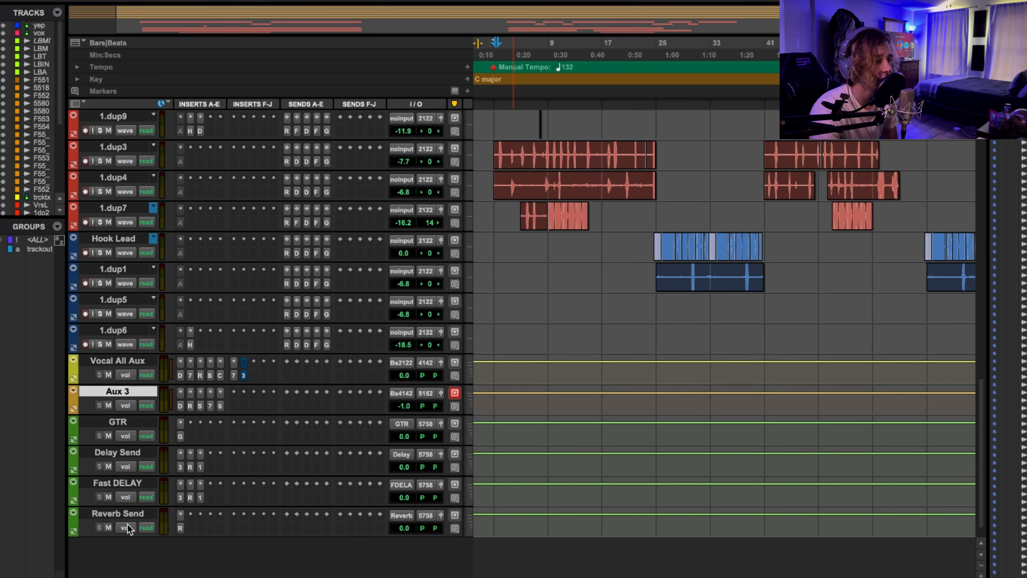
{"action": "left_click", "coordinate": [190, 497]}
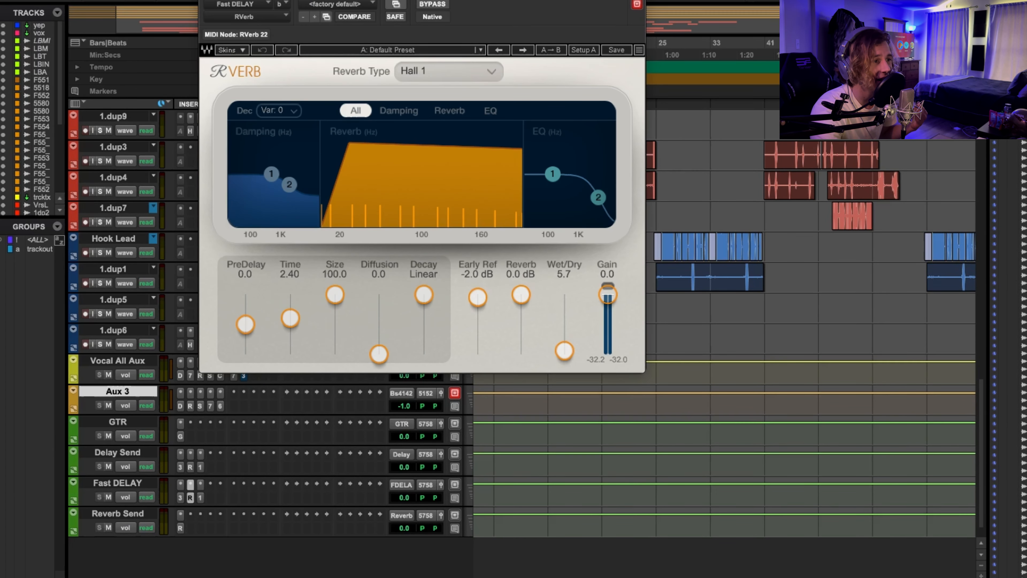
{"action": "key", "text": "super+w"}
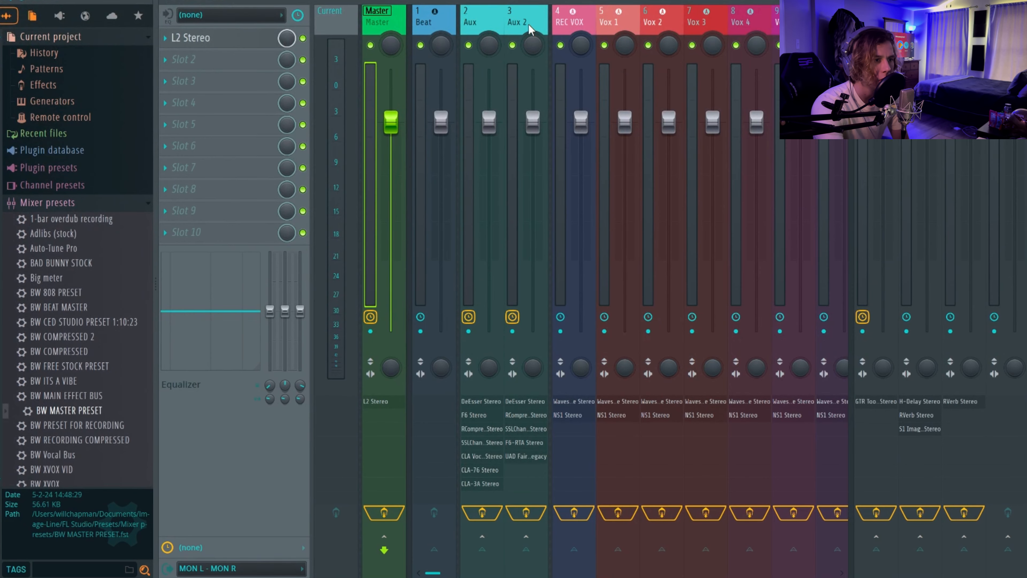
Step: Compare the insert chains and routing of the REC VOX and Aux 2 tracks
{"action": "scroll", "coordinate": [630, 291], "scroll_direction": "right", "scroll_amount": 1}
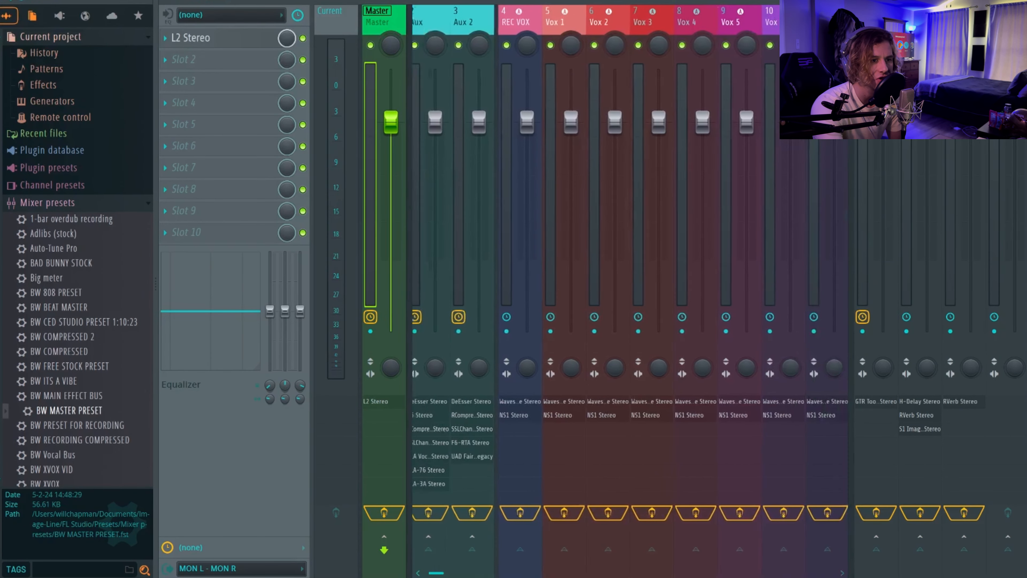
{"action": "left_click", "coordinate": [535, 14]}
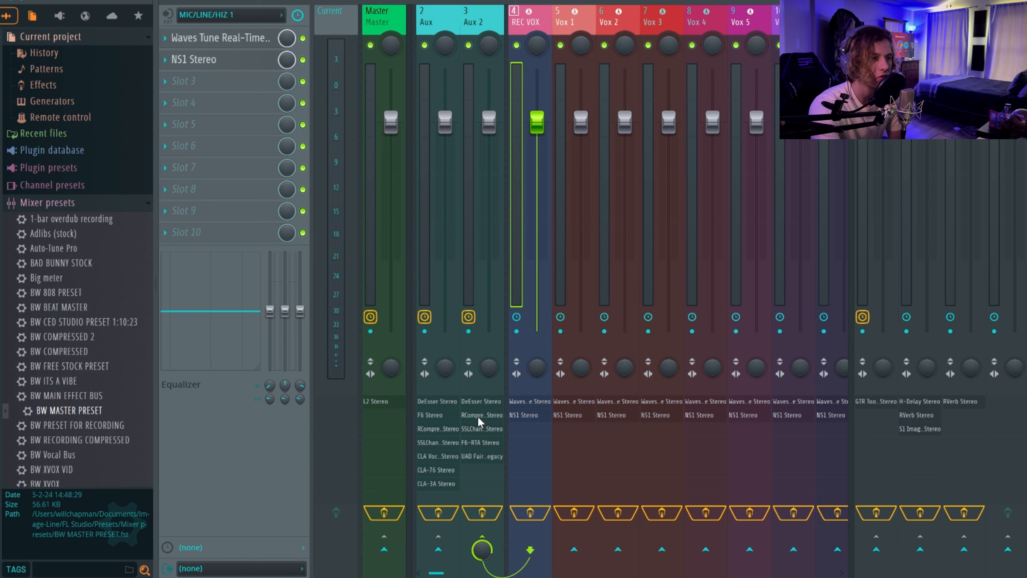
{"action": "left_click", "coordinate": [477, 23]}
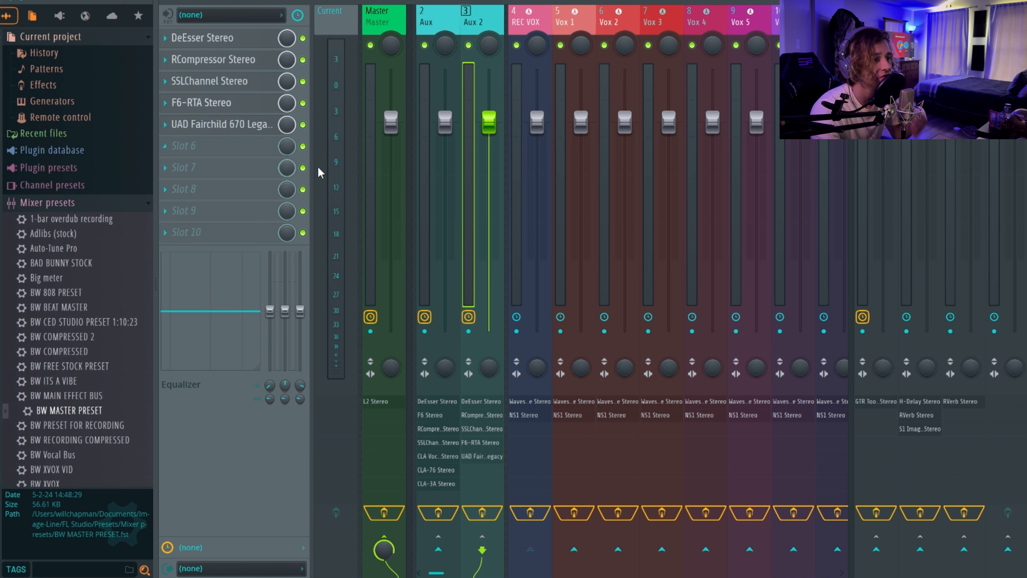
{"action": "left_click", "coordinate": [524, 18]}
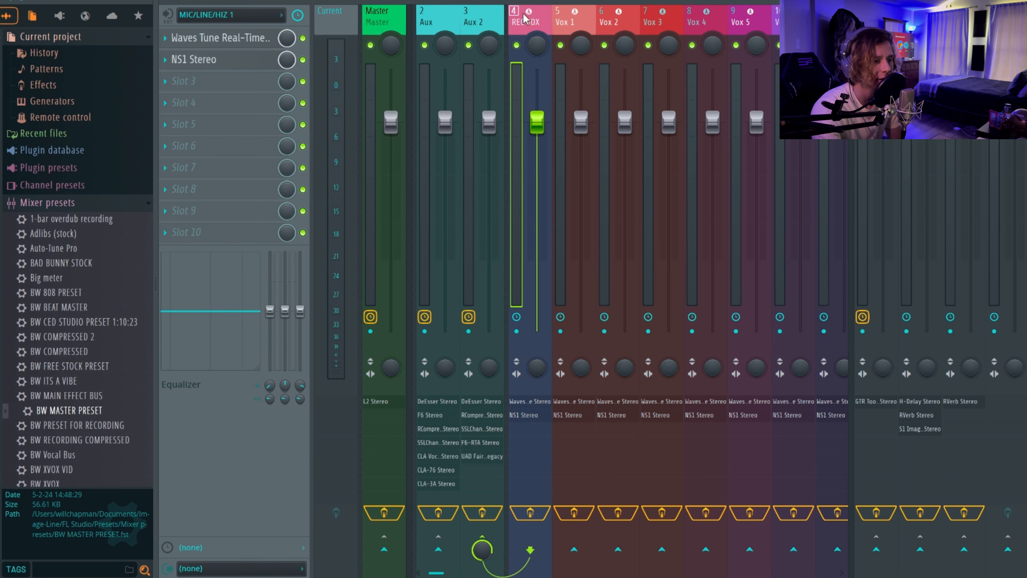
Step: Arm the REC VOX track, switch its routing from Aux 2 to Aux, and return it to Aux 2
{"action": "left_click", "coordinate": [517, 331]}
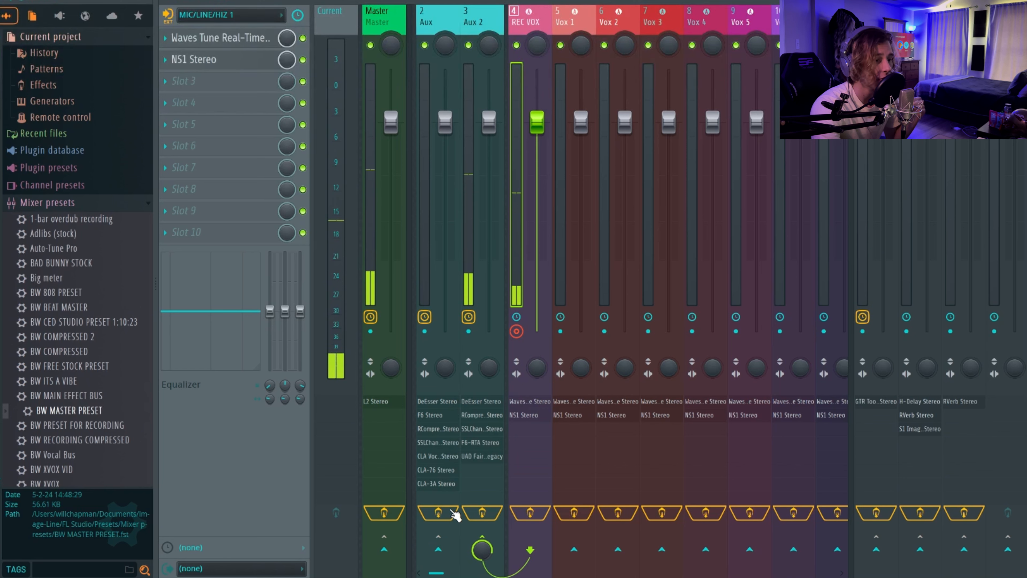
{"action": "left_click", "coordinate": [438, 549]}
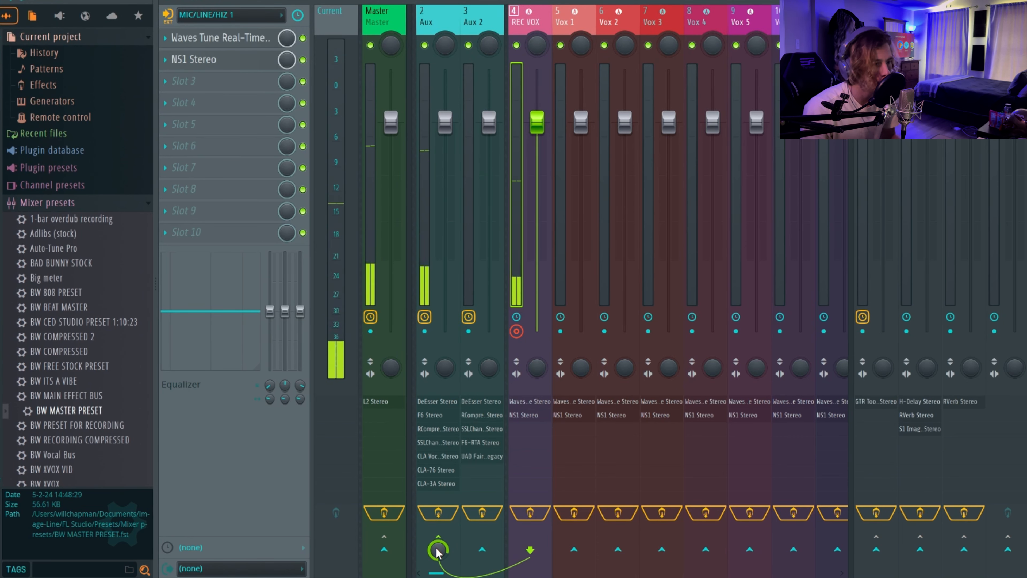
{"action": "left_click", "coordinate": [482, 549]}
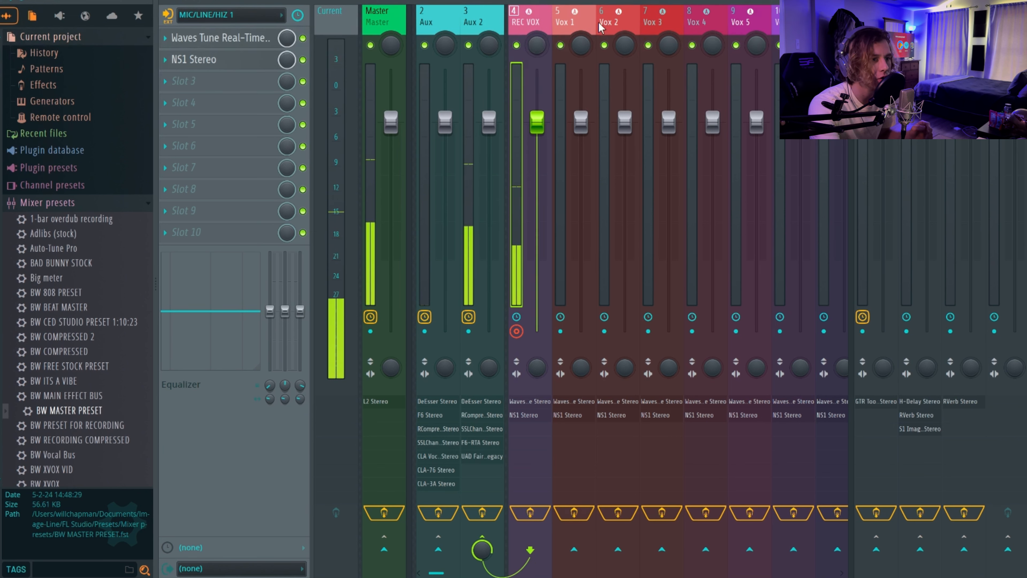
Step: Check the Vox 1 track's routing and look over the aux, vocal and adlib tracks
{"action": "left_click", "coordinate": [576, 22]}
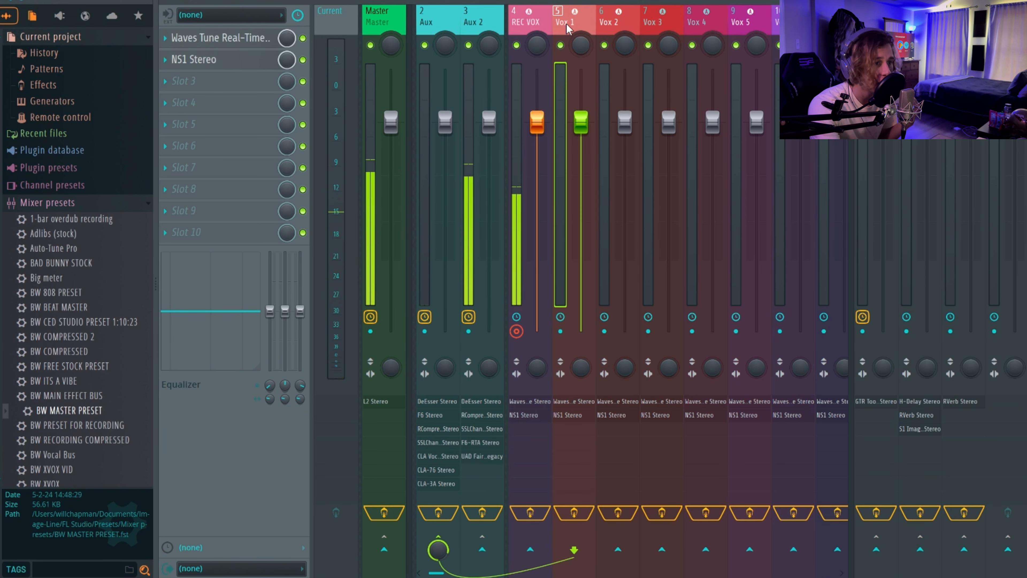
{"action": "left_click", "coordinate": [435, 23]}
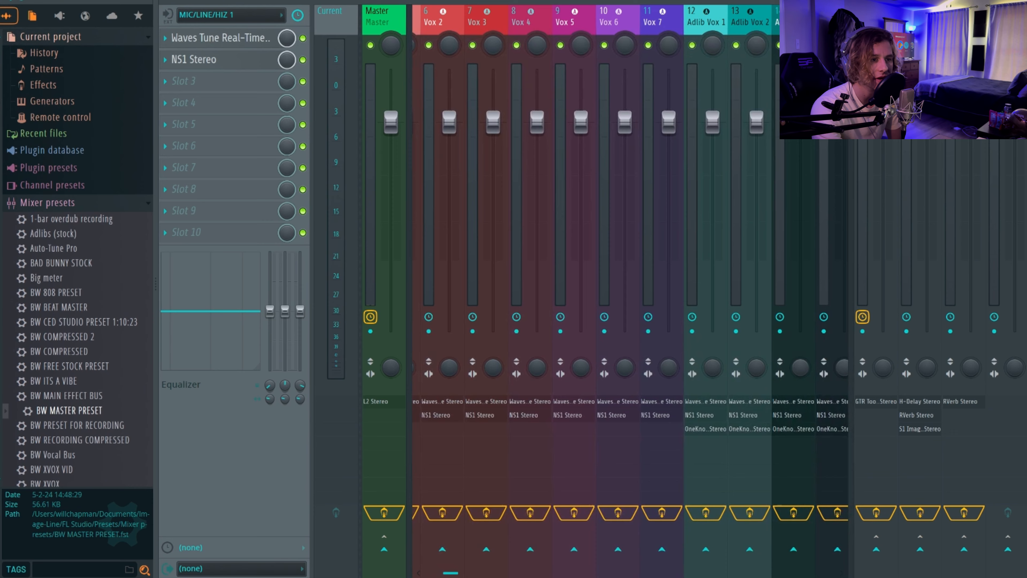
{"action": "scroll", "coordinate": [471, 17], "scroll_direction": "left", "scroll_amount": 5}
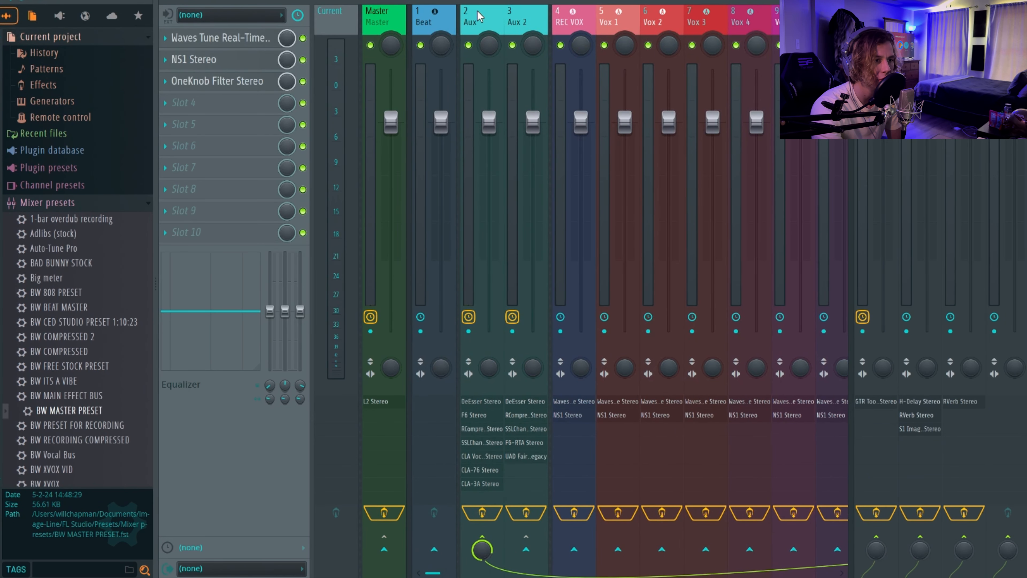
{"action": "scroll", "coordinate": [576, 23], "scroll_direction": "right", "scroll_amount": 2}
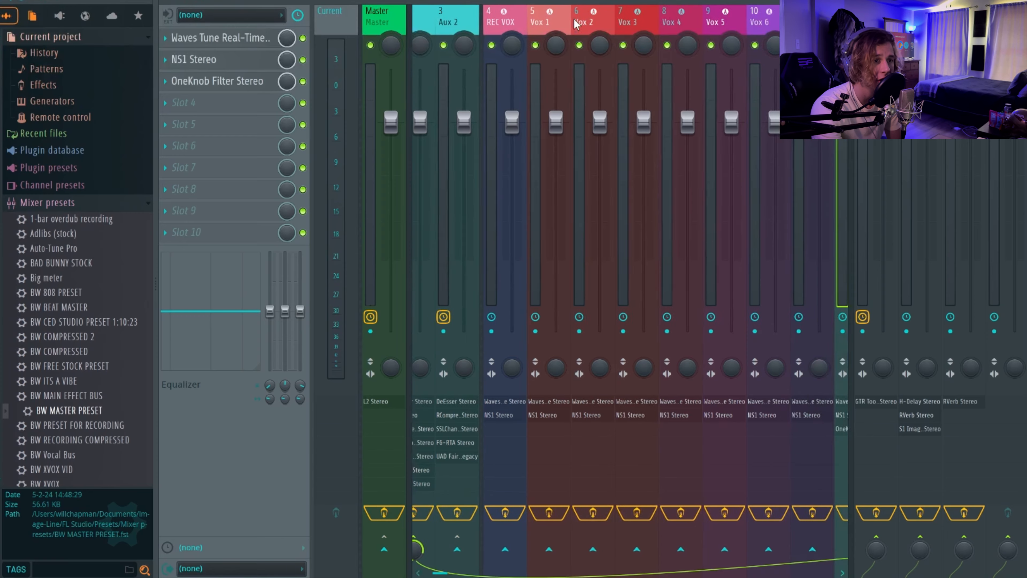
{"action": "scroll", "coordinate": [576, 20], "scroll_direction": "right", "scroll_amount": 4}
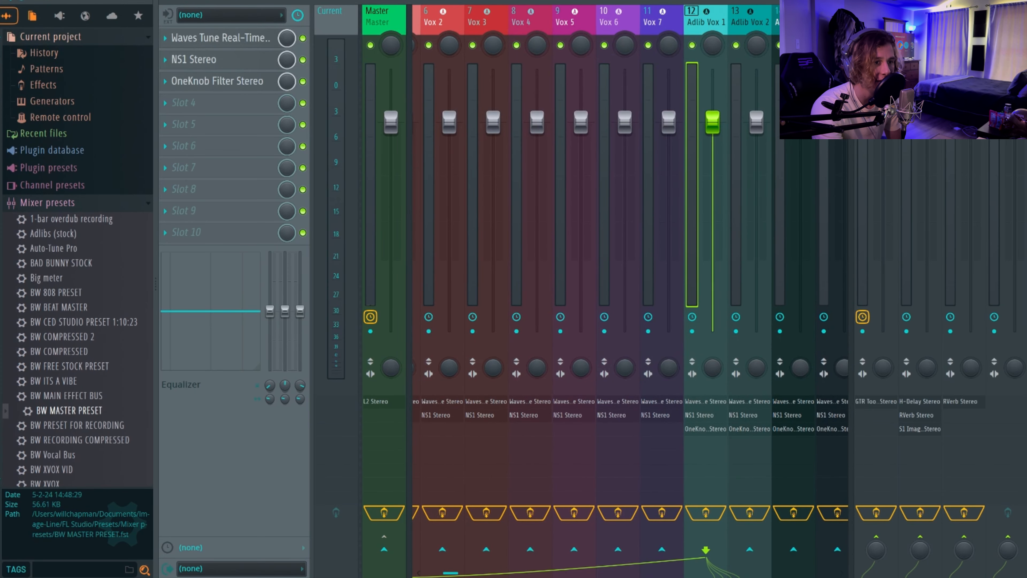
Step: Review the Adlib Vox 1 track's inserts and its sends to the delay and reverb tracks
{"action": "left_click", "coordinate": [876, 21]}
{"action": "left_click", "coordinate": [707, 21]}
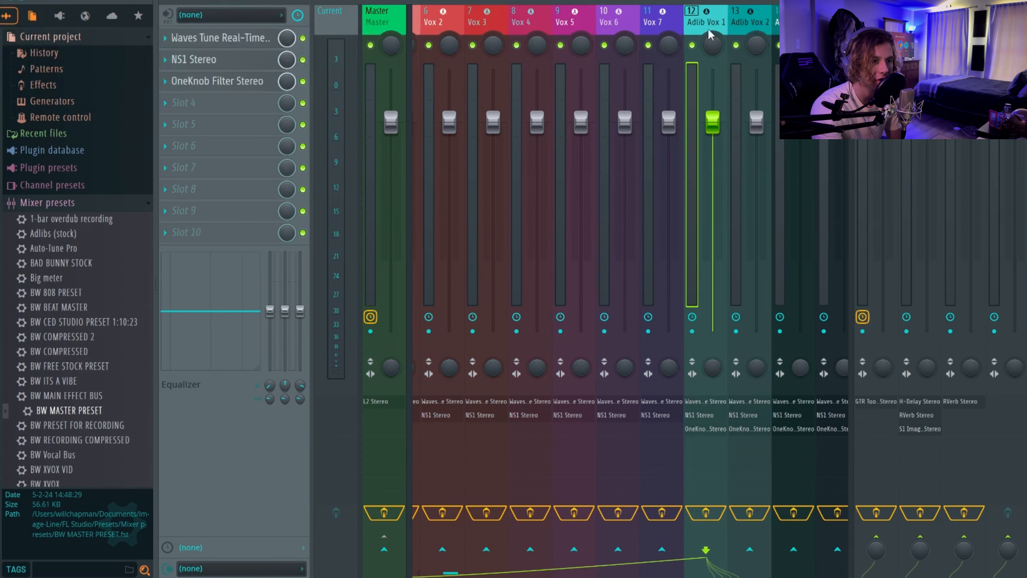
{"action": "left_click_drag", "start_coordinate": [876, 550], "coordinate": [876, 522]}
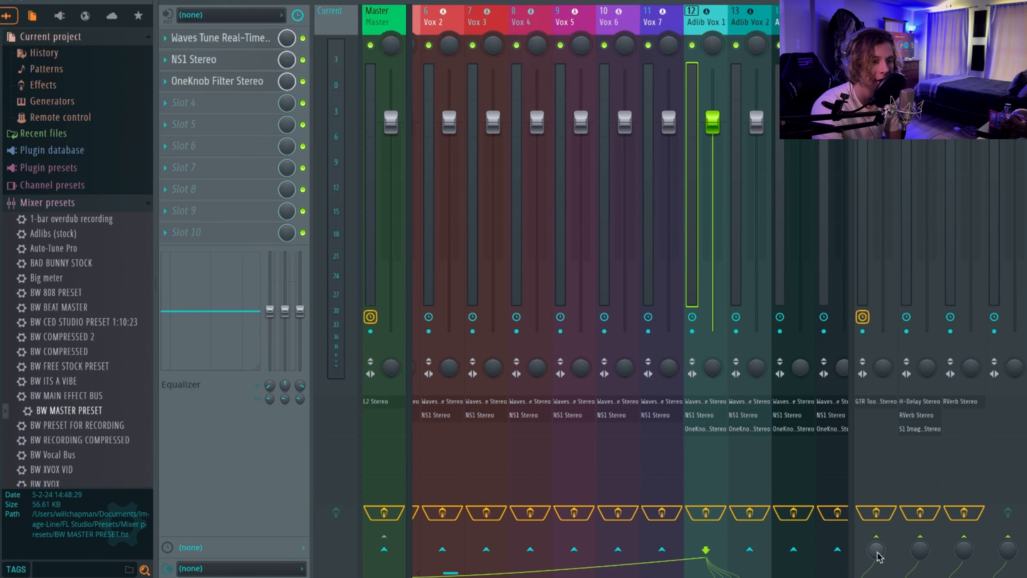
{"action": "left_click", "coordinate": [886, 403]}
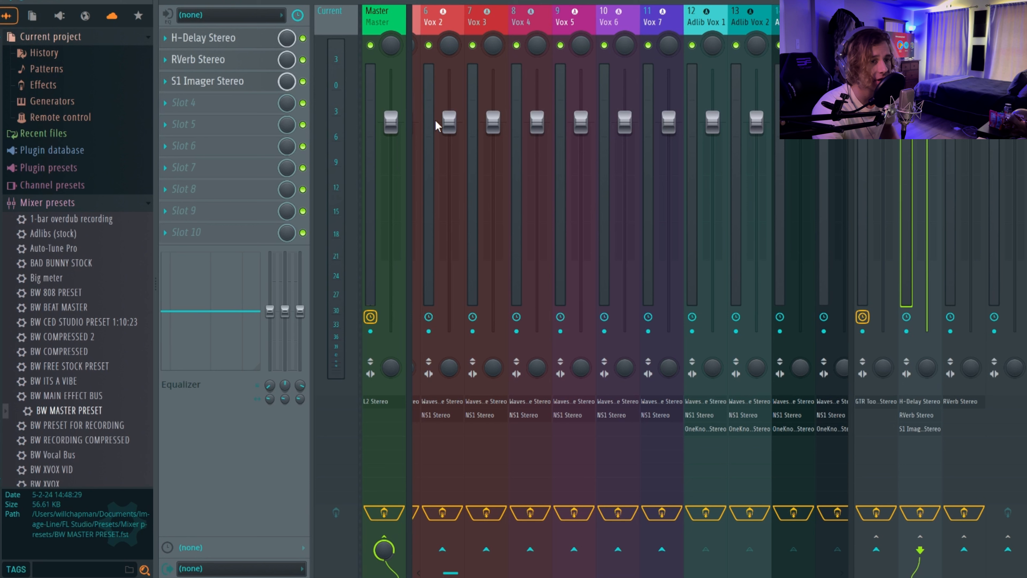
{"action": "left_click", "coordinate": [700, 23]}
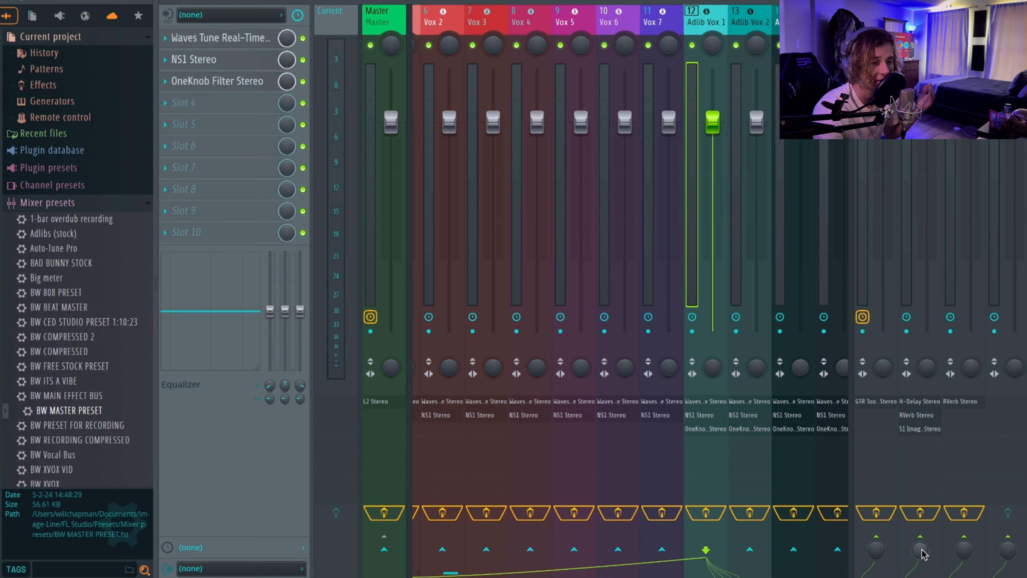
Step: Compare the Aux and Aux 2 insert chains and check the REC VOX track's routing
{"action": "scroll", "coordinate": [527, 23], "scroll_direction": "up", "scroll_amount": 3}
{"action": "scroll", "coordinate": [528, 23], "scroll_direction": "up", "scroll_amount": 3}
{"action": "scroll", "coordinate": [527, 23], "scroll_direction": "up", "scroll_amount": 1}
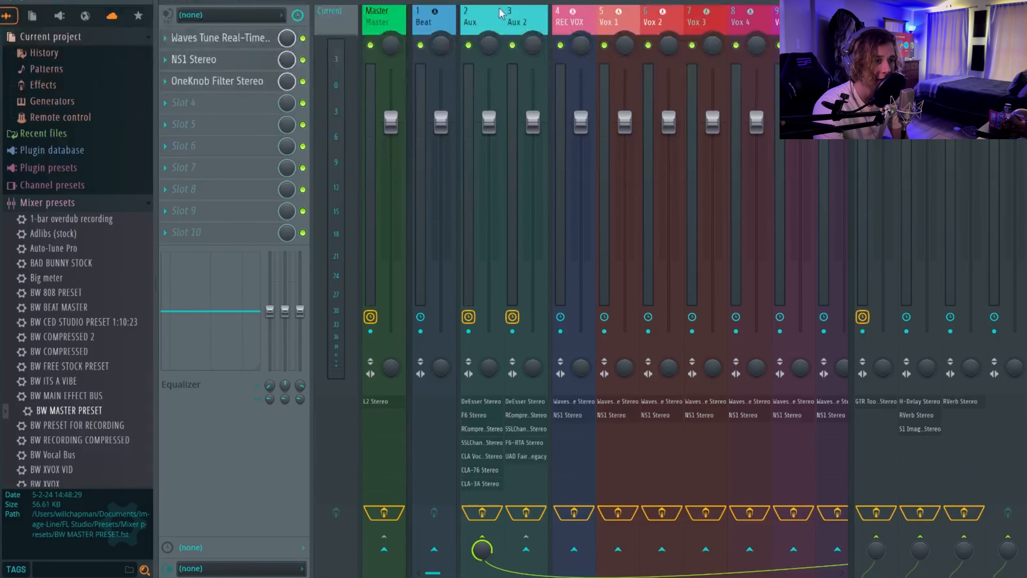
{"action": "left_click", "coordinate": [528, 22]}
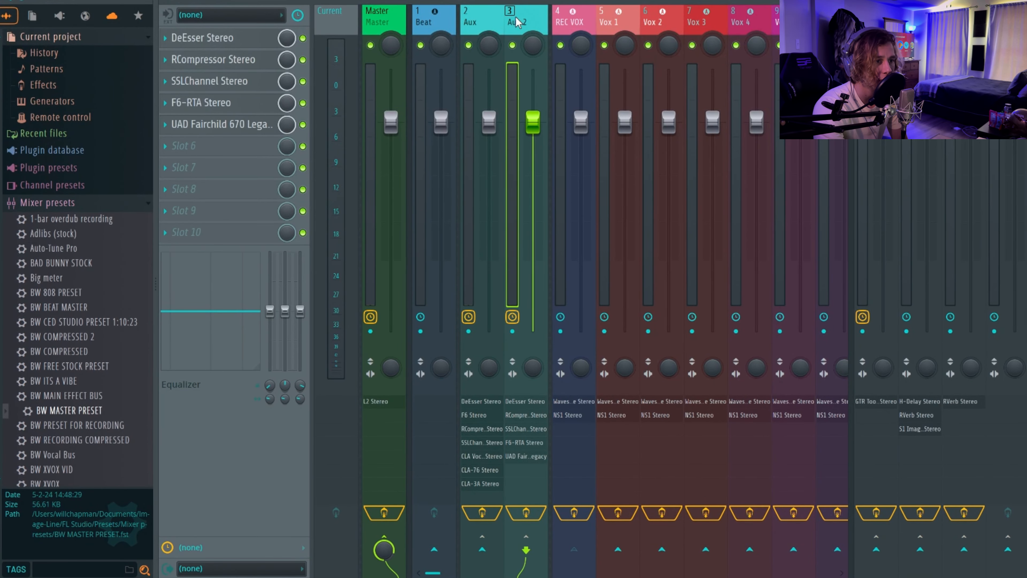
{"action": "left_click", "coordinate": [489, 23]}
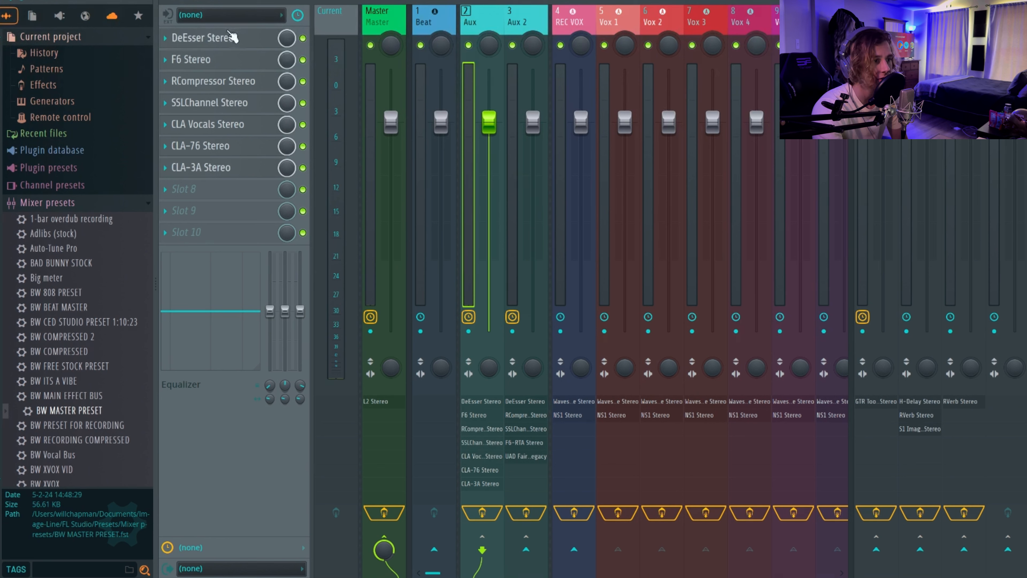
{"action": "left_click", "coordinate": [566, 24]}
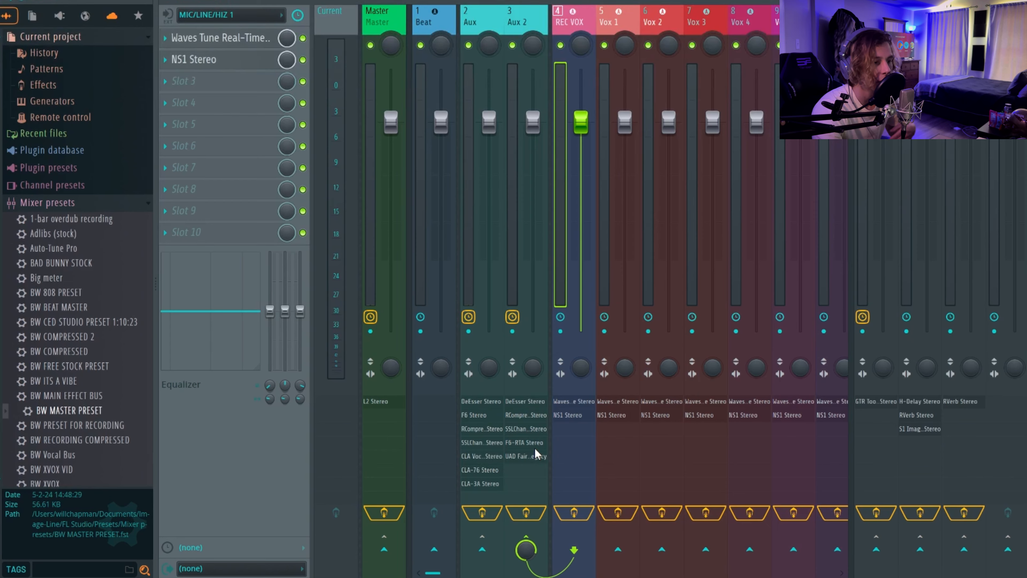
{"action": "left_click", "coordinate": [483, 21]}
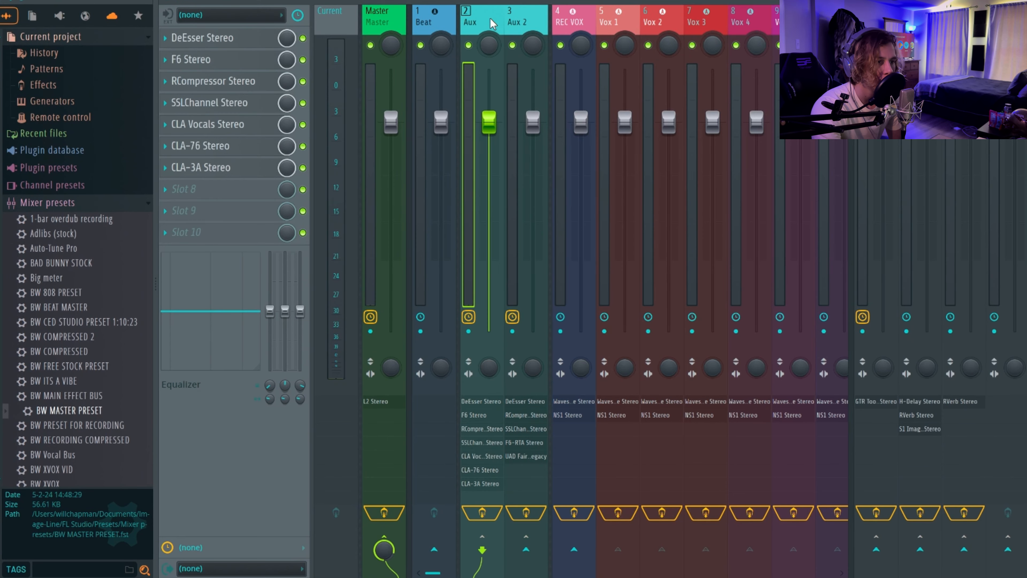
{"action": "left_click", "coordinate": [529, 23]}
{"action": "left_click", "coordinate": [479, 22]}
Step: Examine the L2 Ultramaximizer settings on the Master track
{"action": "left_click", "coordinate": [377, 22]}
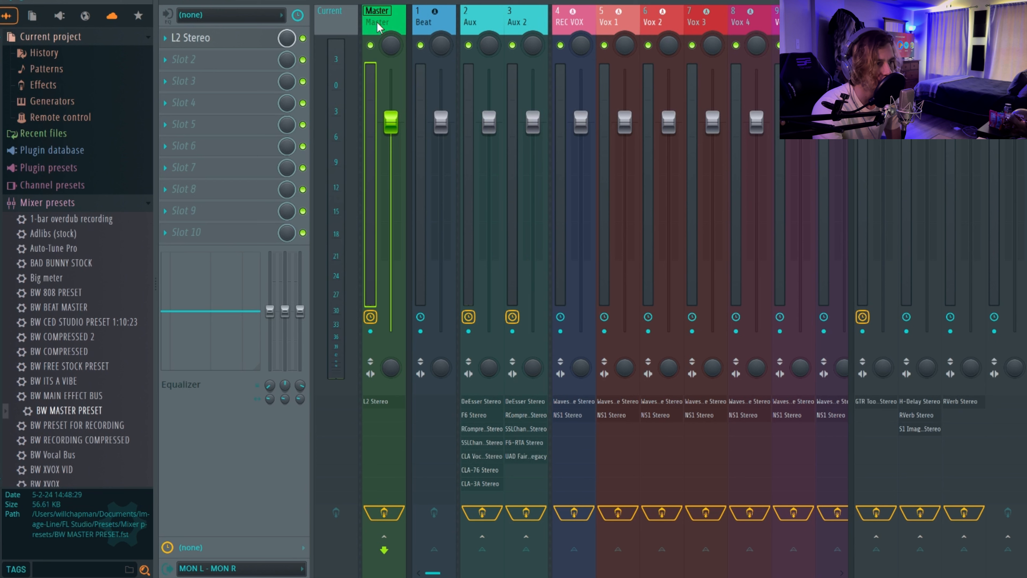
{"action": "left_click", "coordinate": [242, 45]}
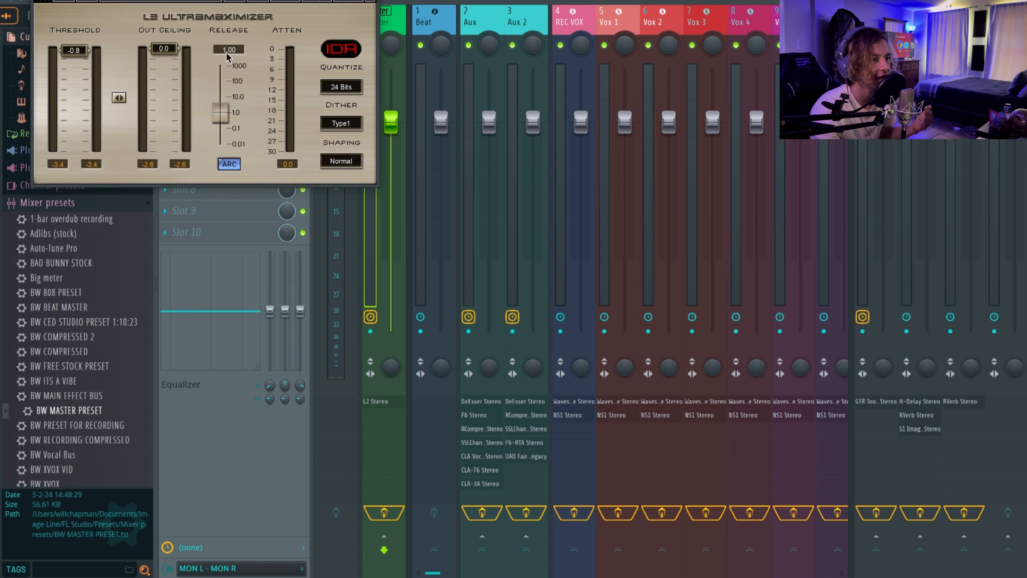